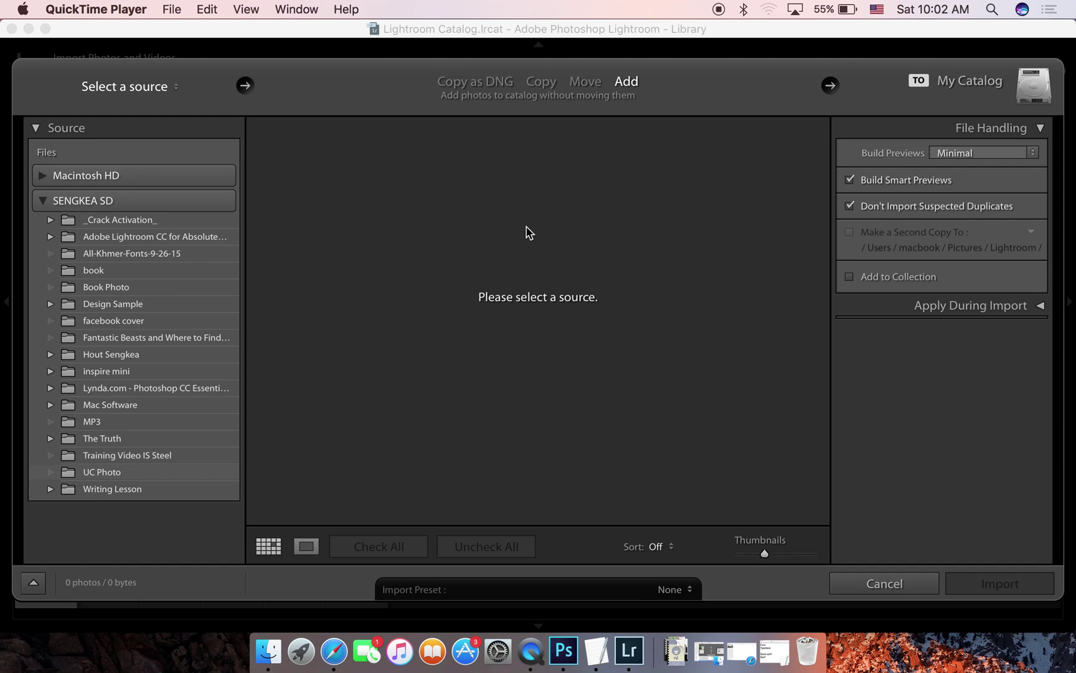
Expand the SENGKEA SD card and preview the Book Photo and book folders.
left_click(68, 205)
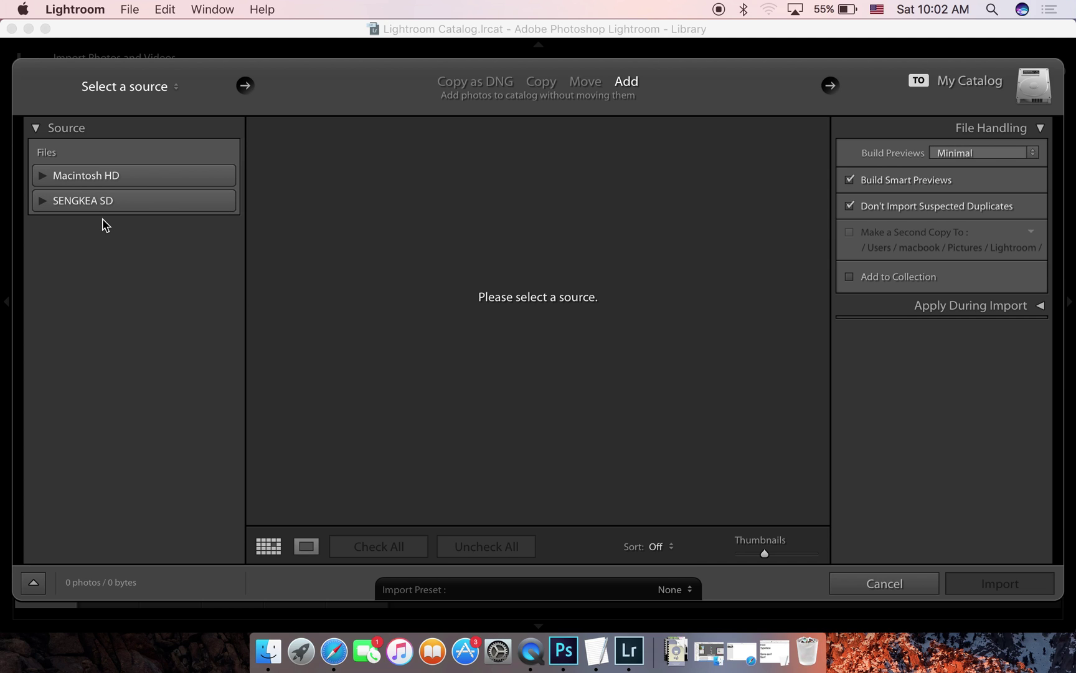
left_click(90, 205)
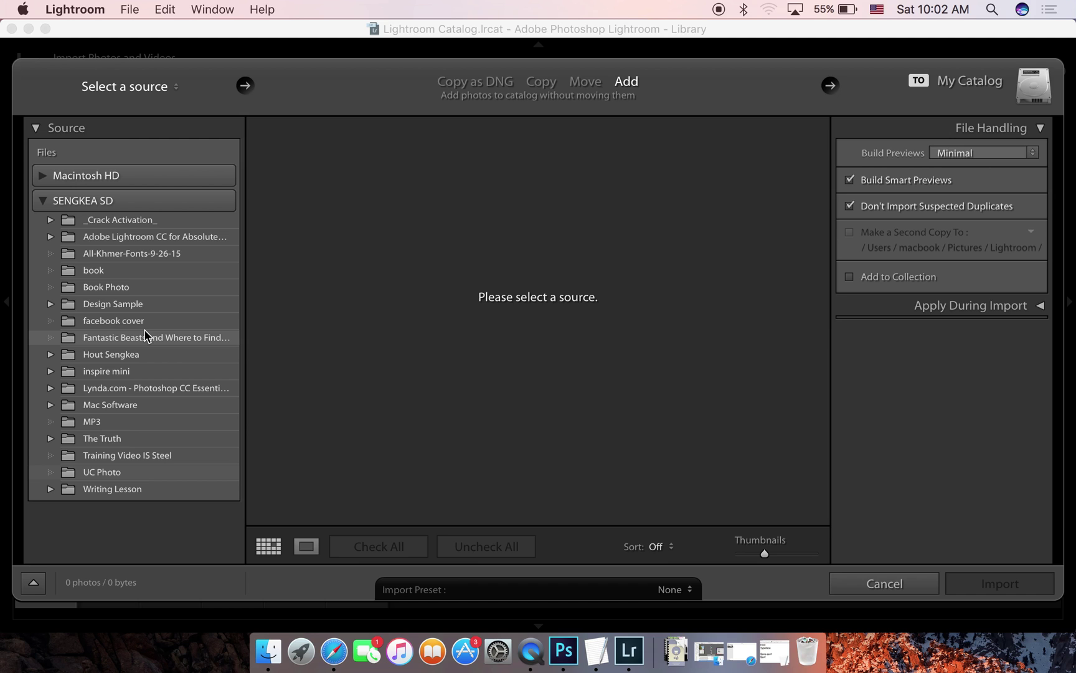
left_click(117, 287)
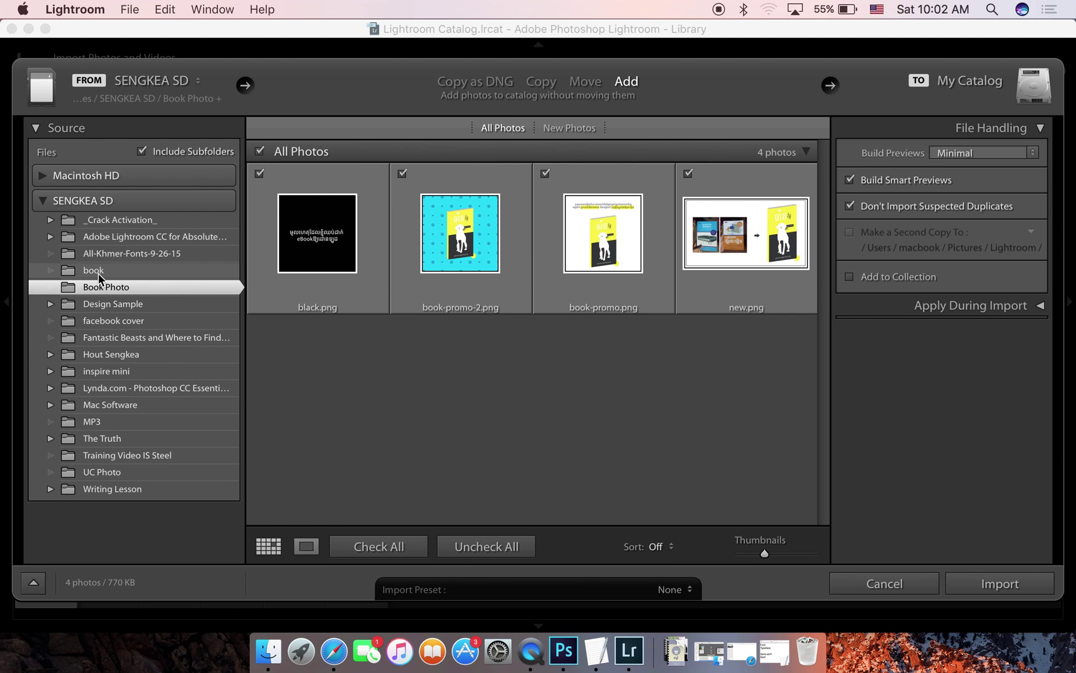
left_click(97, 271)
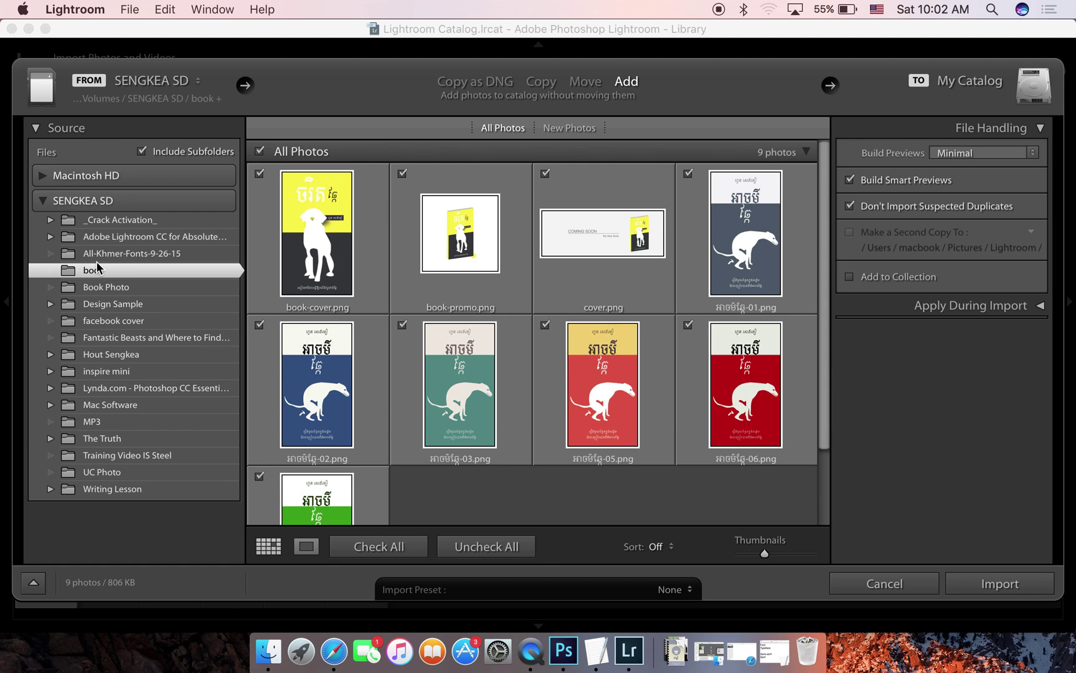
Preview the All-Khmer-Fonts, facebook cover and UC Photo folders, then cancel the import.
left_click(107, 254)
left_click(121, 322)
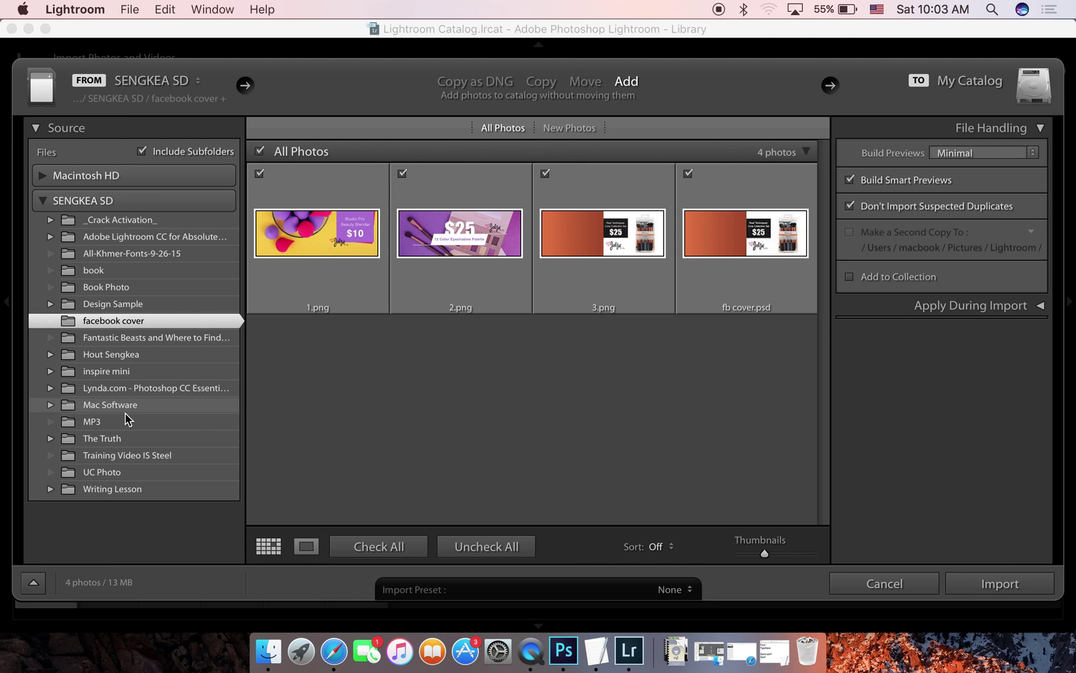
left_click(130, 473)
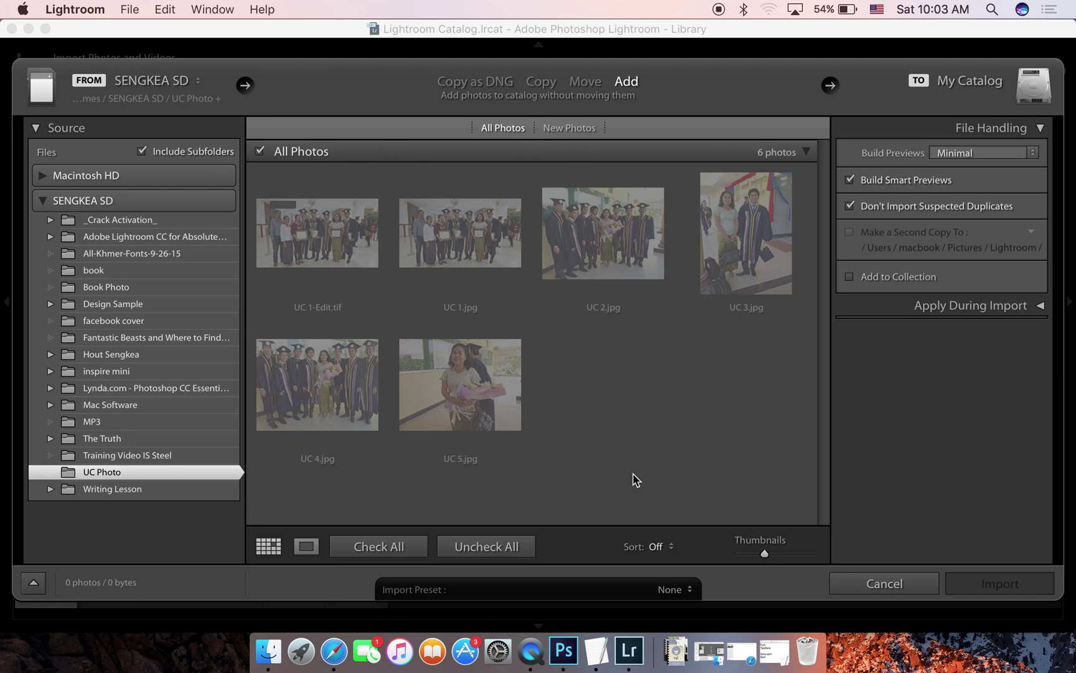
left_click(883, 583)
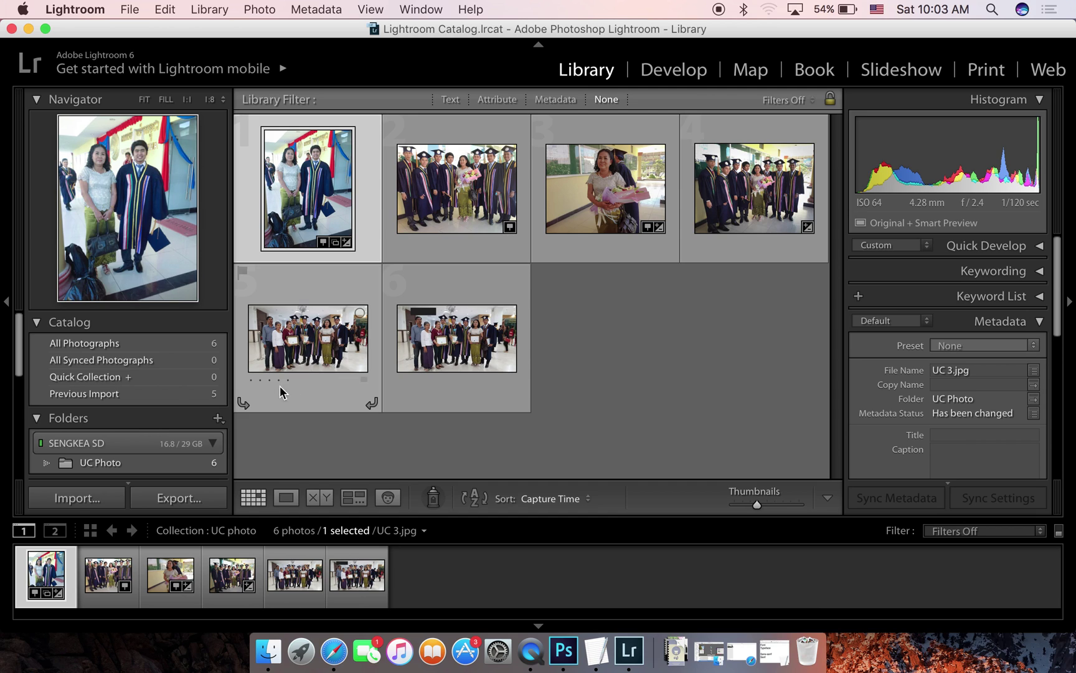
Reopen the Import window from the Library module.
left_click(85, 500)
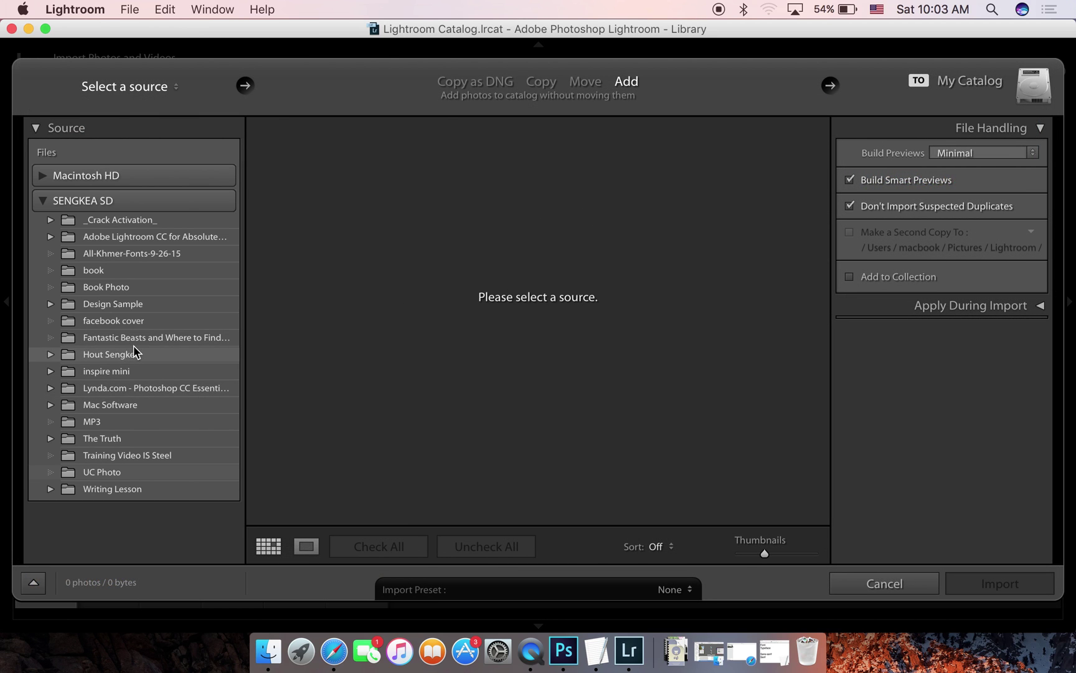
Set the import source to Design Sample's App design subfolder, with 619 photos checked.
left_click(115, 304)
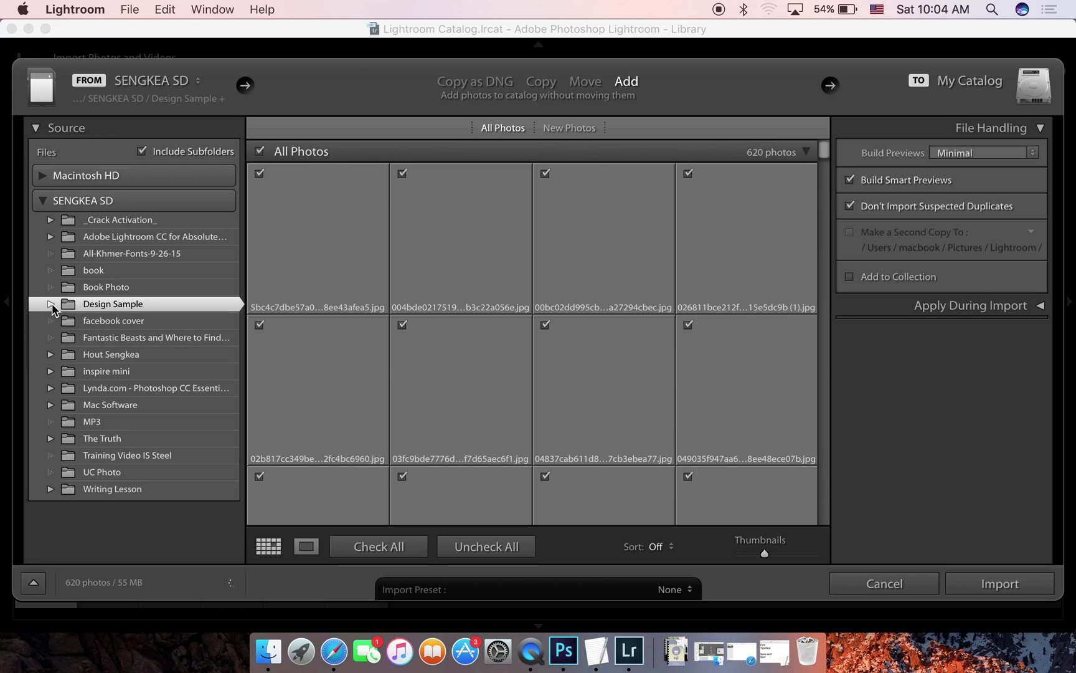
left_click(51, 304)
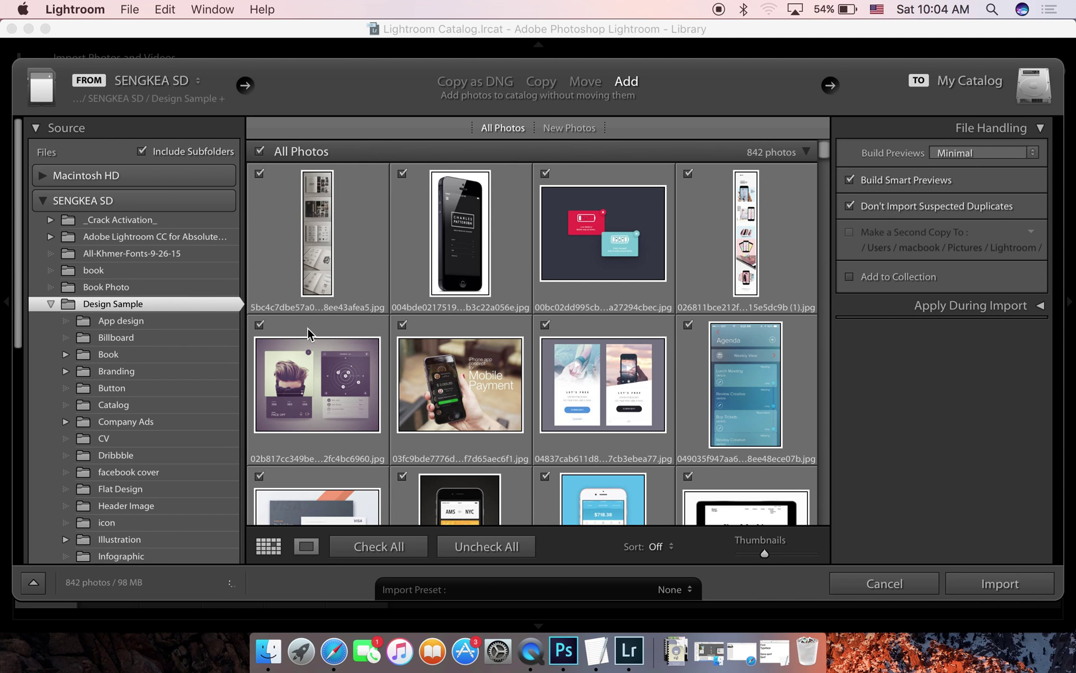
left_click(203, 319)
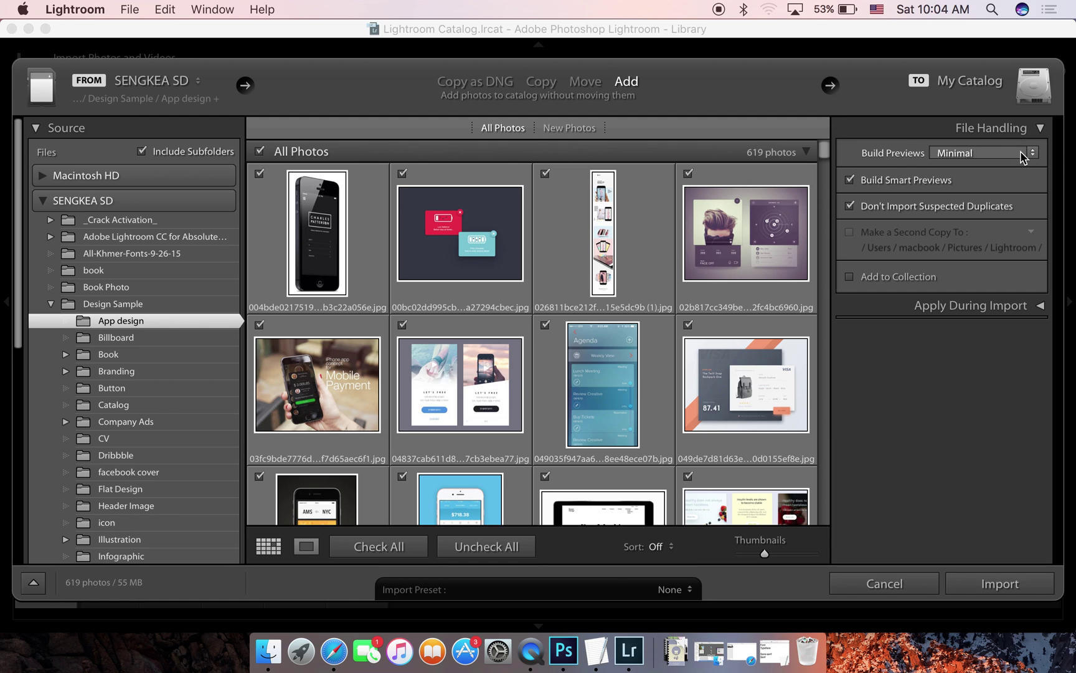
Keep Build Previews at Minimal, toggle Apply During Import, and cancel the import.
left_click(1020, 156)
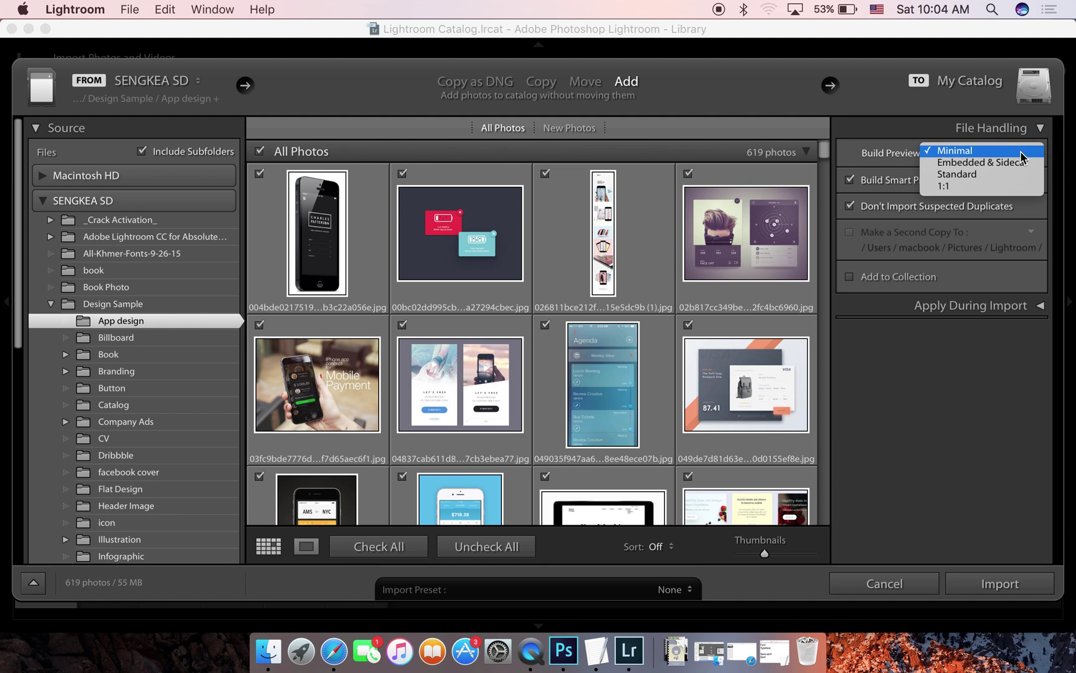
left_click(1021, 151)
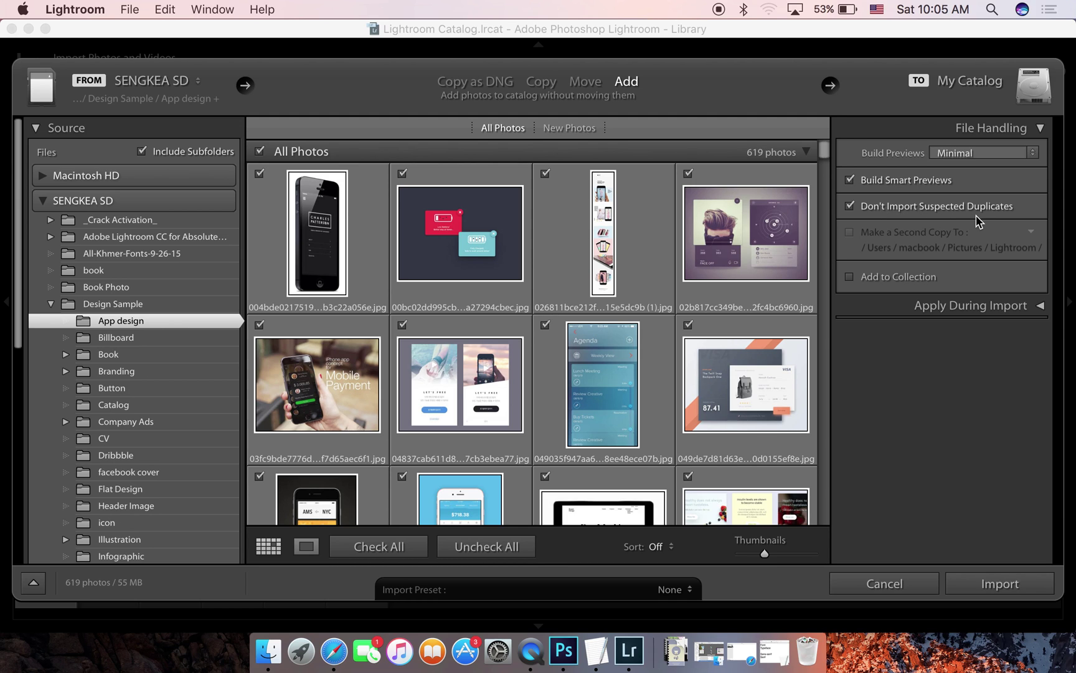
left_click(972, 311)
left_click(973, 311)
left_click(895, 587)
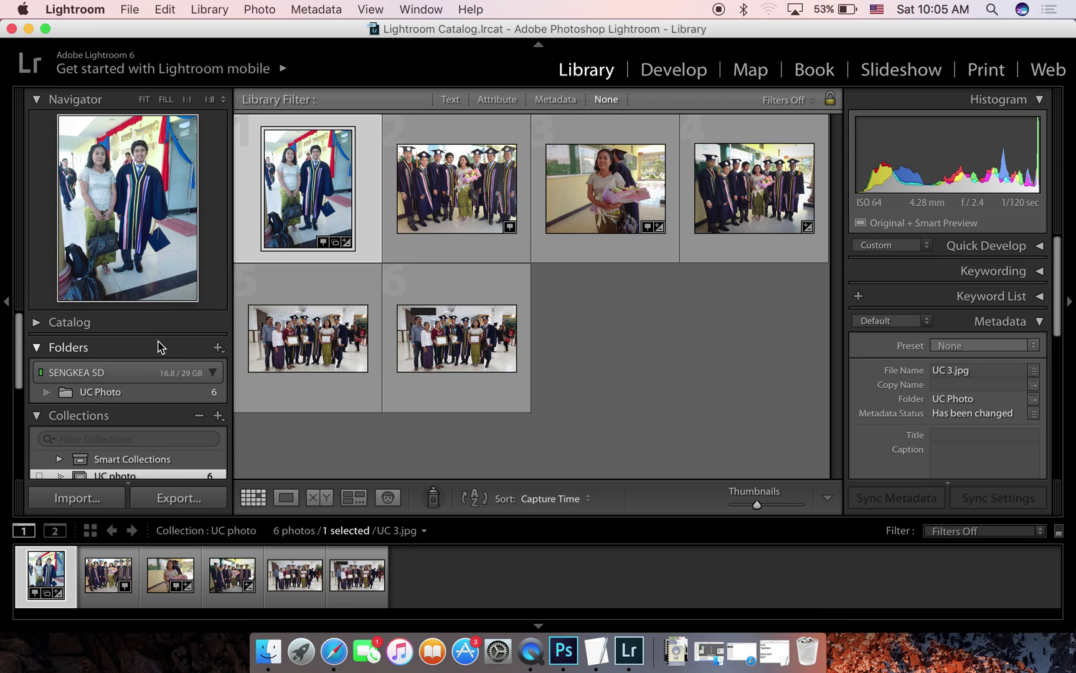
left_click(155, 325)
Select photo UC 5 and collapse the Folders, Collections and Publish Services panels.
left_click(588, 208)
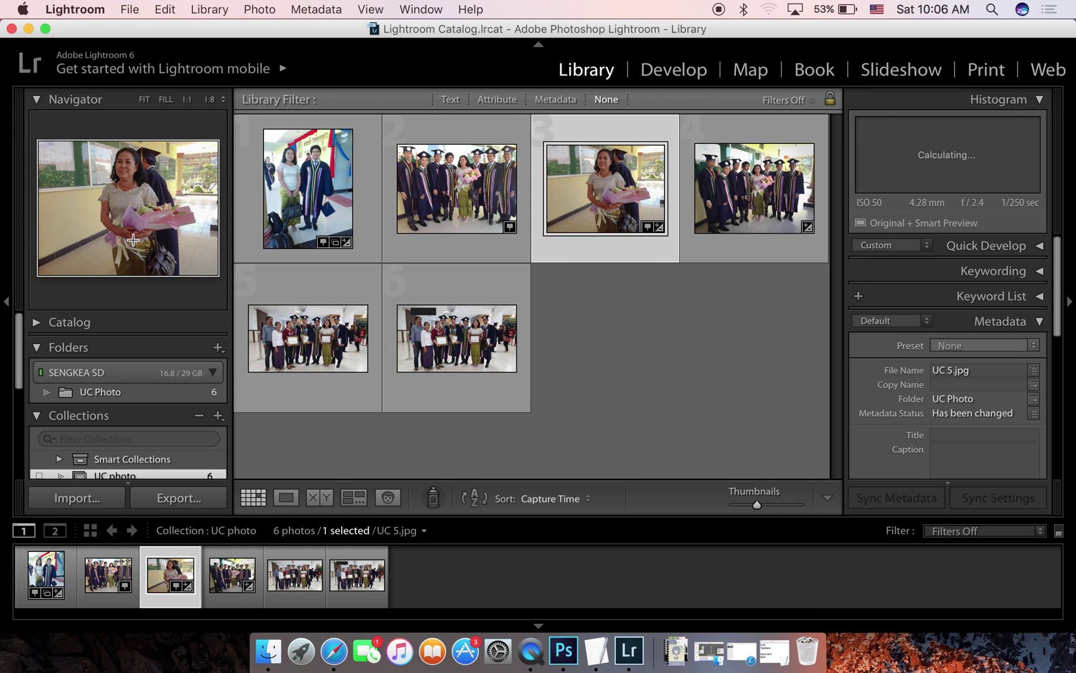
left_click(38, 349)
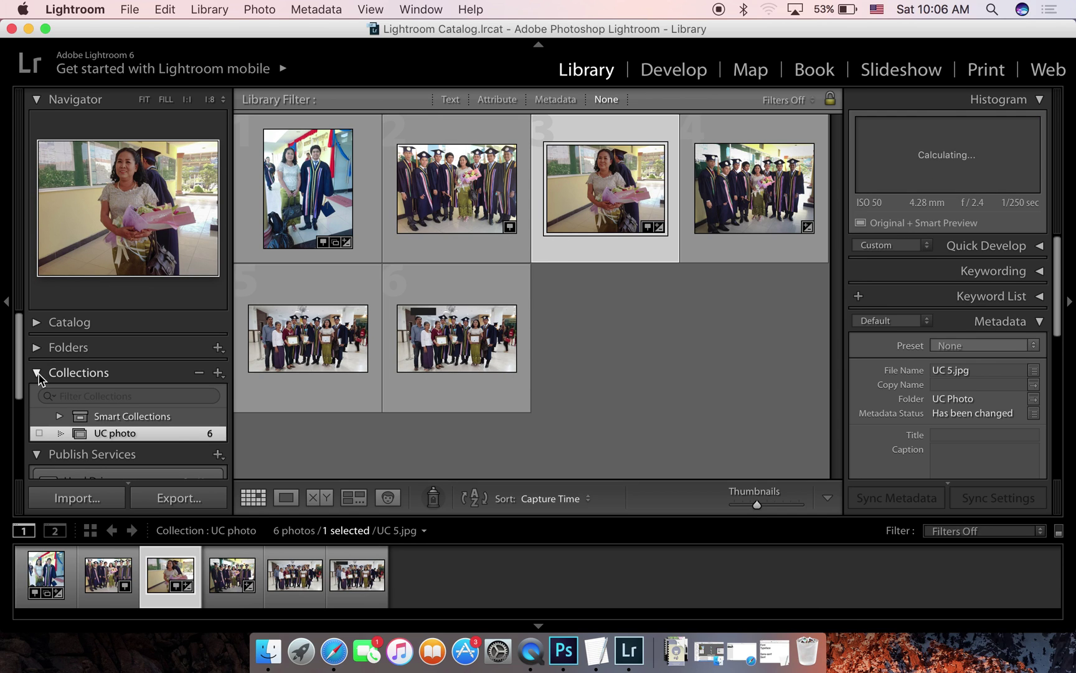
left_click(38, 374)
left_click(36, 397)
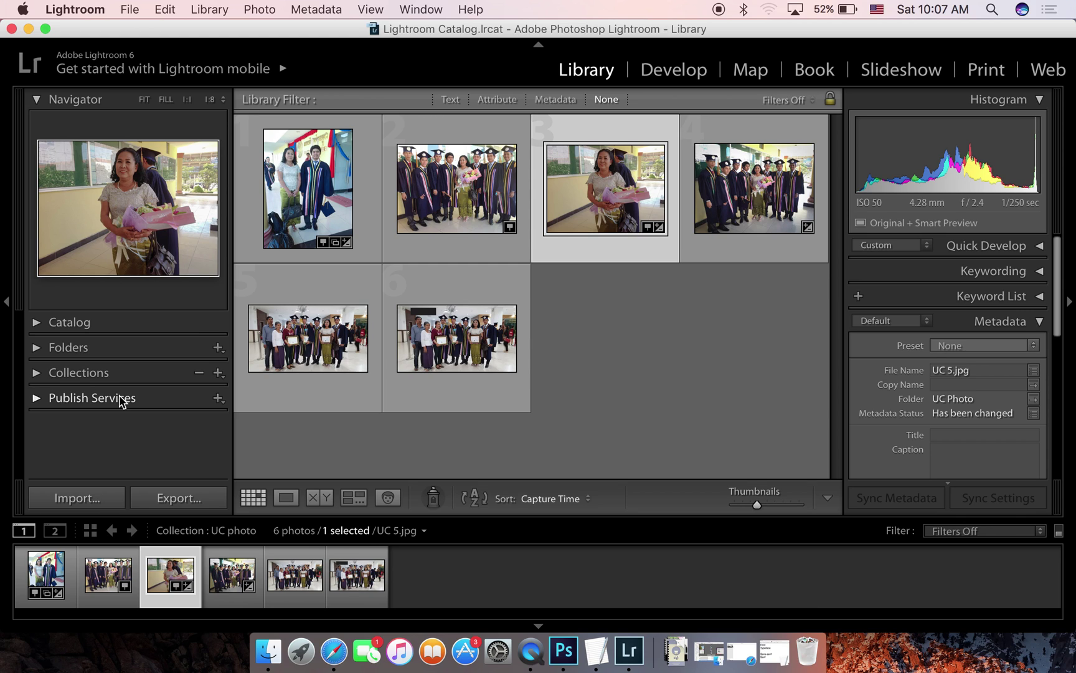
Toggle the Catalog panel open and closed, then expand Folders again.
left_click(110, 321)
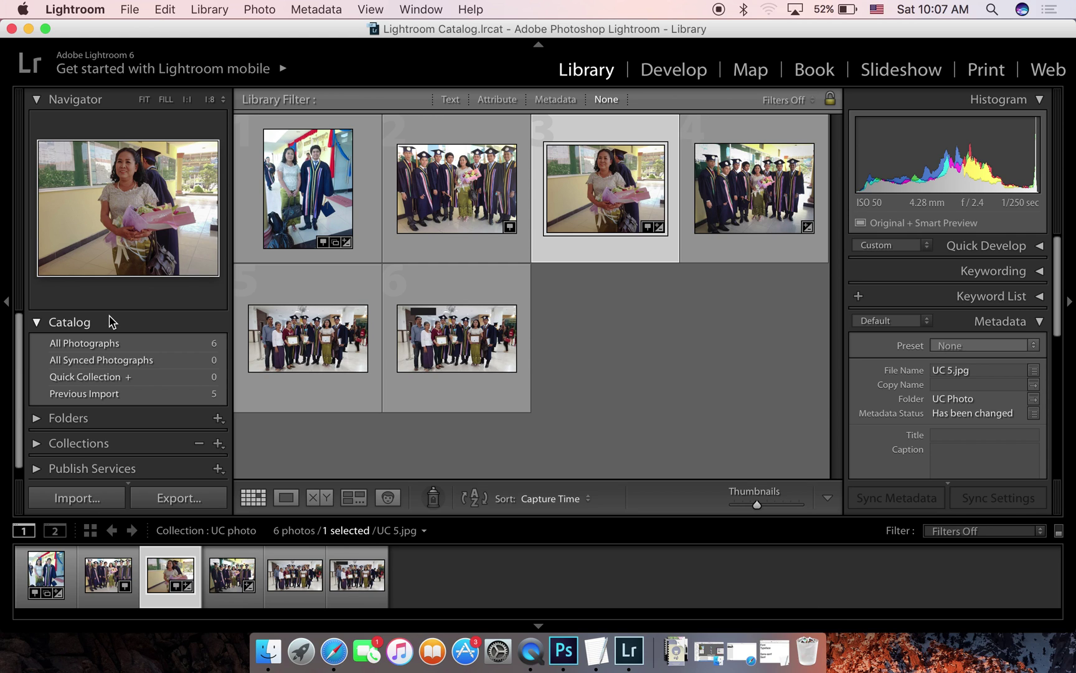
left_click(110, 321)
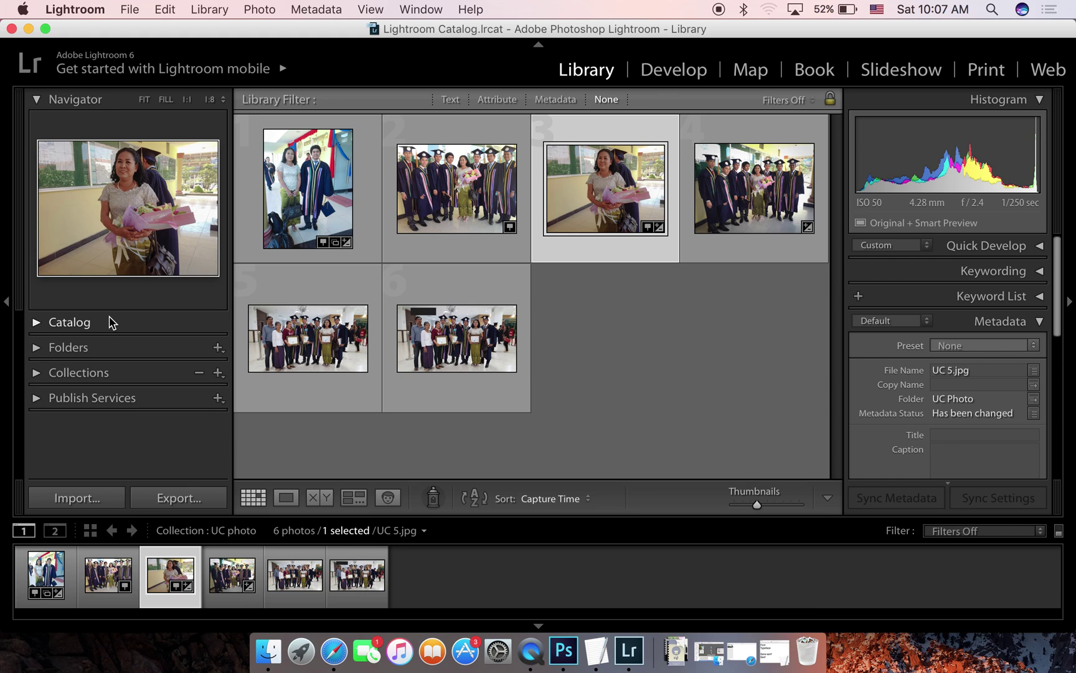
left_click(106, 352)
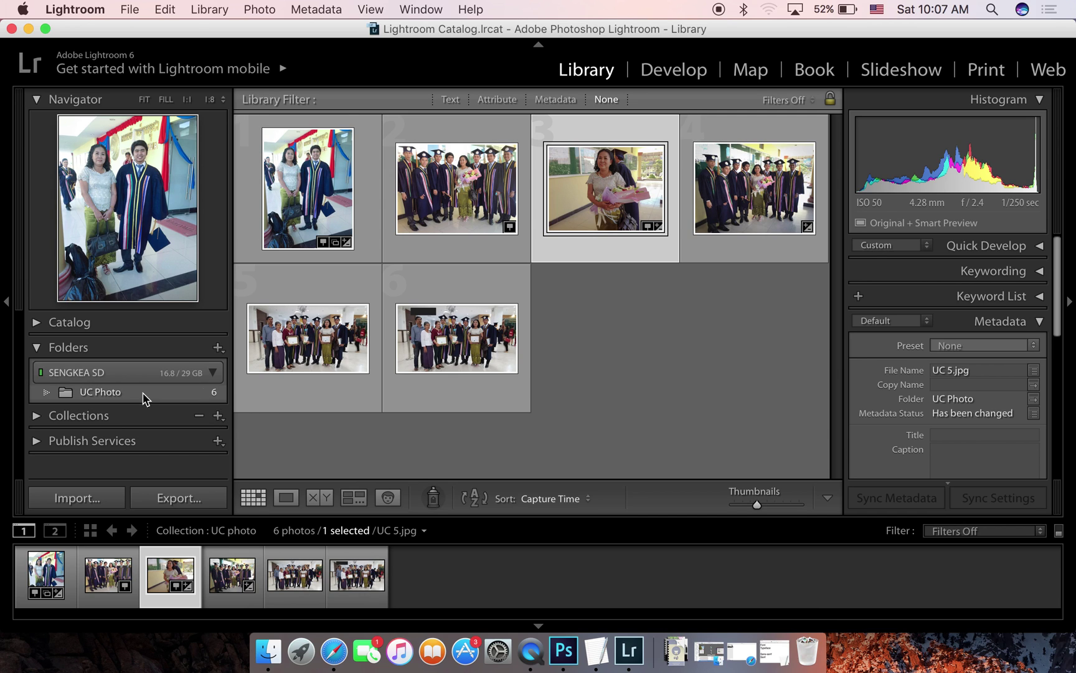
Expand the Collections panel to show Smart Collections and the UC photo collection.
left_click(93, 416)
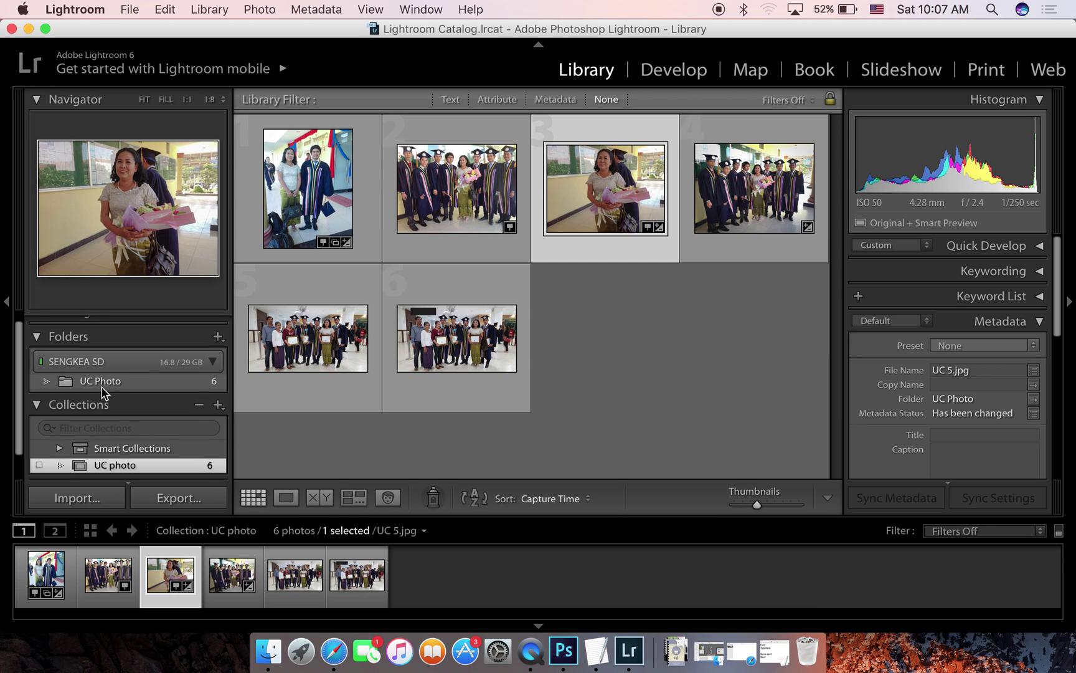
mouse_move(307, 338)
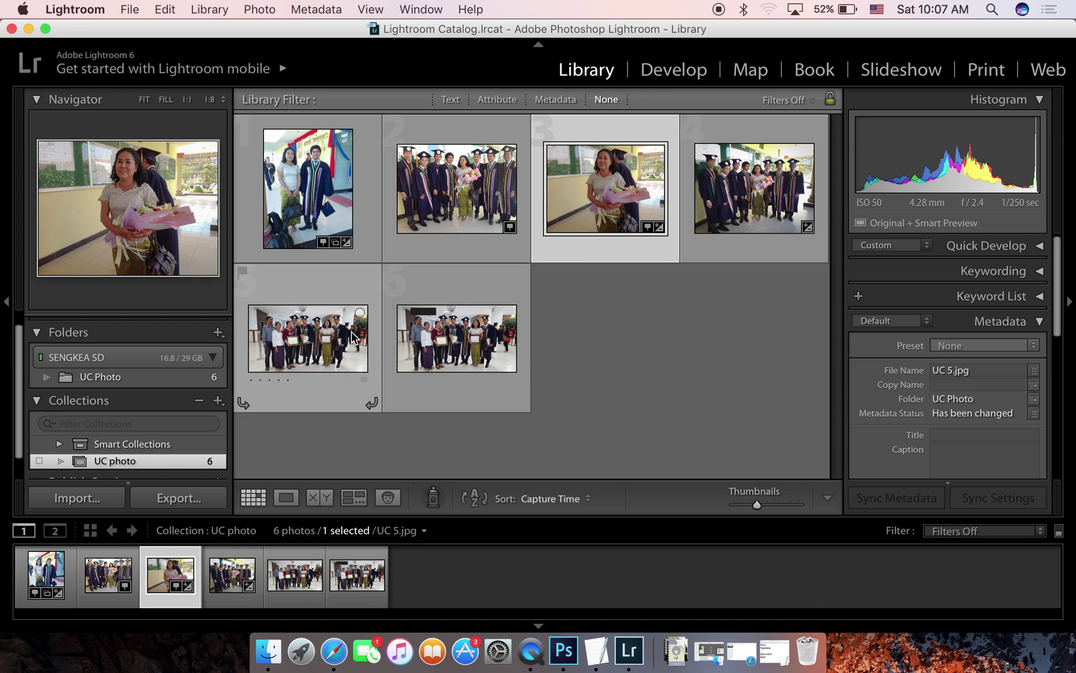
Select the fifth and sixth photos in the grid.
left_click(645, 322)
left_click(458, 339)
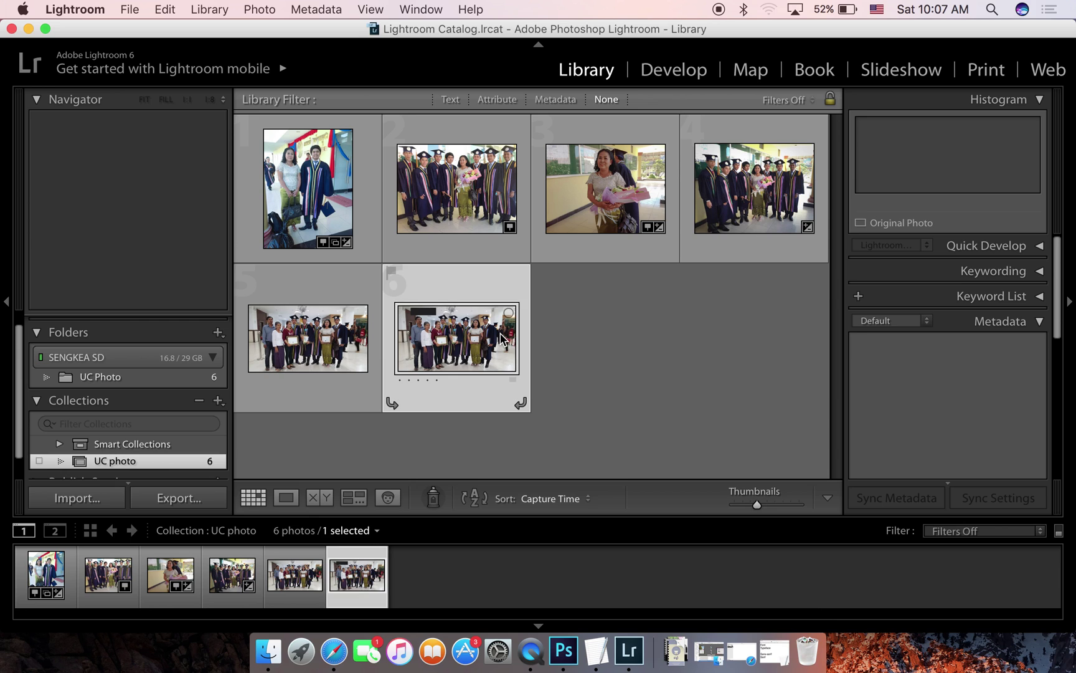
left_click(330, 352, "shift")
scroll(222, 396, "down", 1)
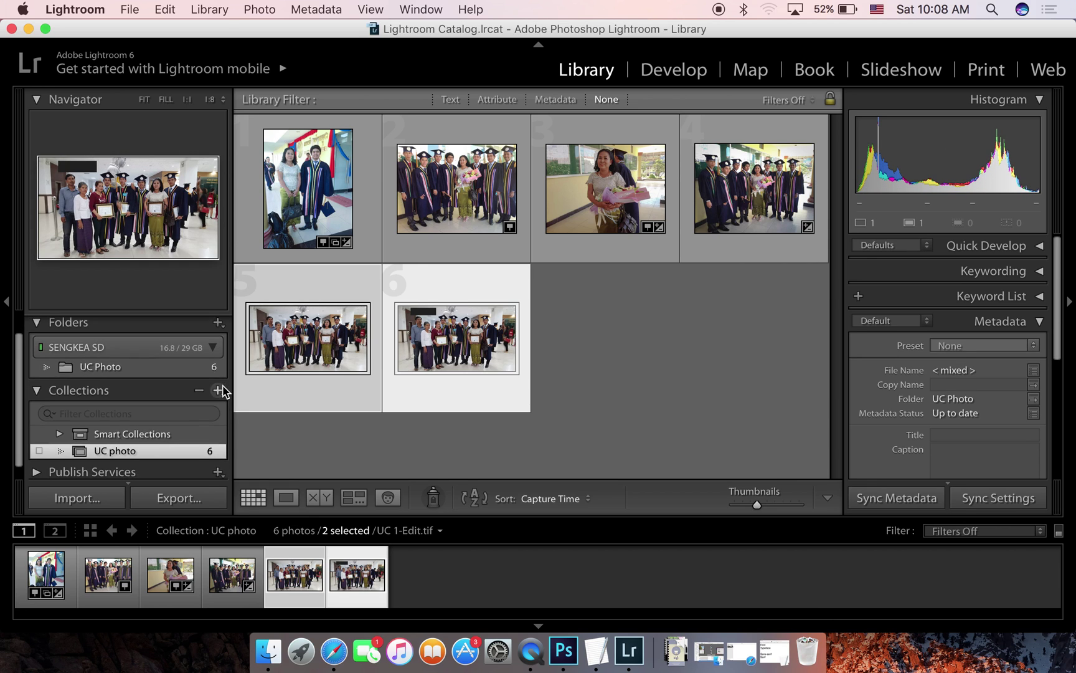
scroll(223, 392, "down", 1)
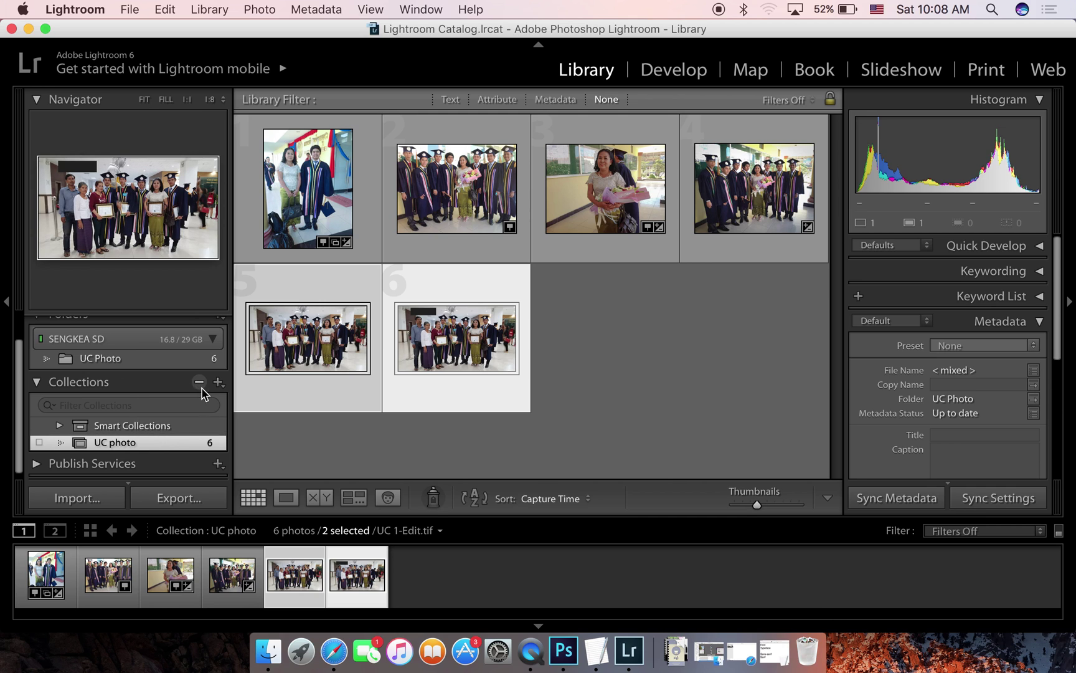
Create a collection named 'Night Photo' holding the two selected photos.
left_click(217, 387)
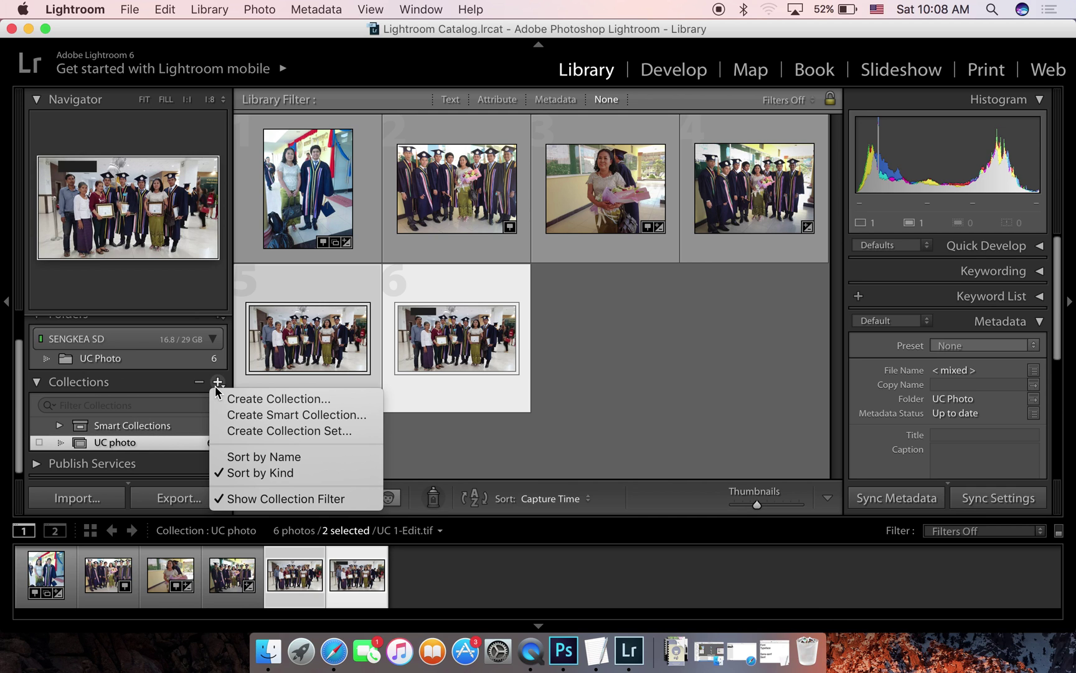
left_click(237, 401)
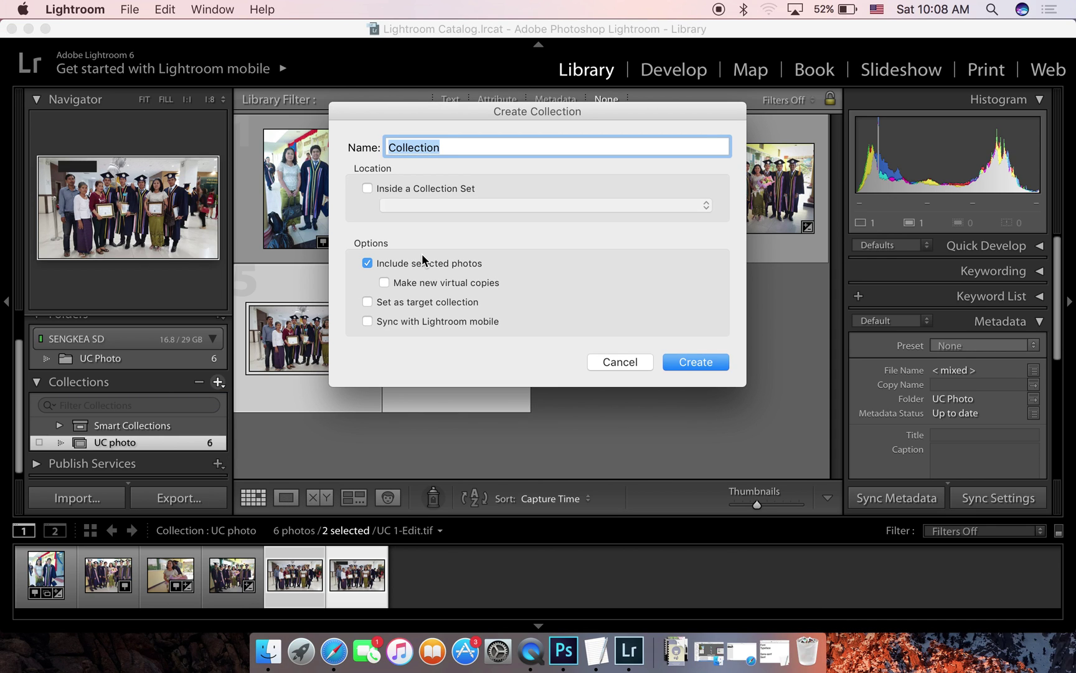
type("Night")
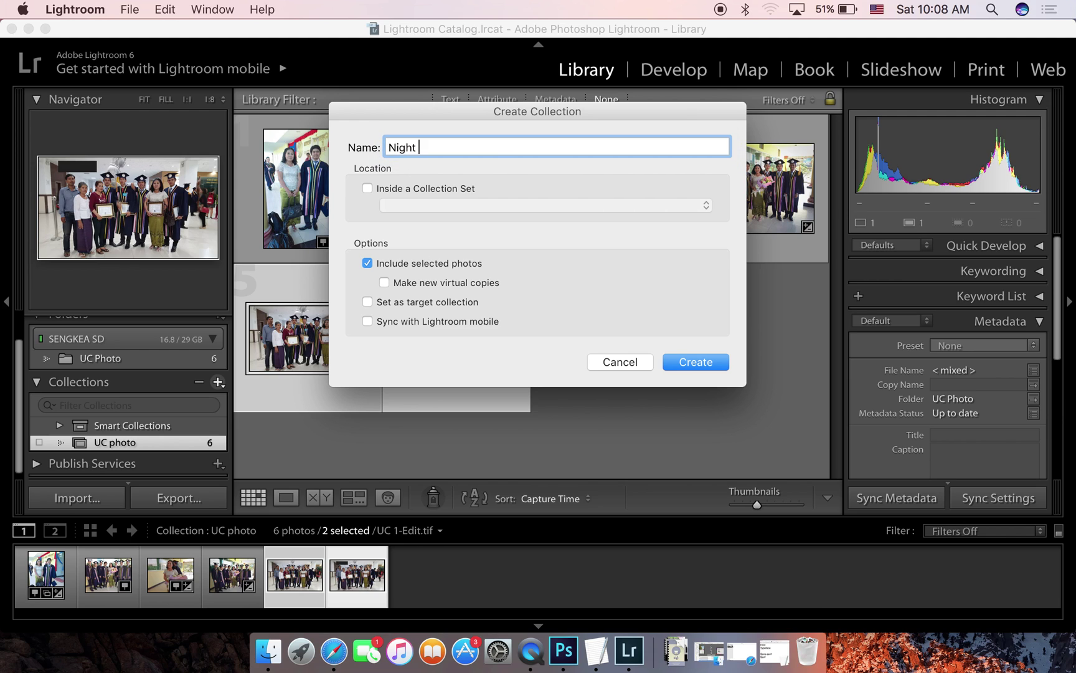
type(" Photo")
left_click(701, 362)
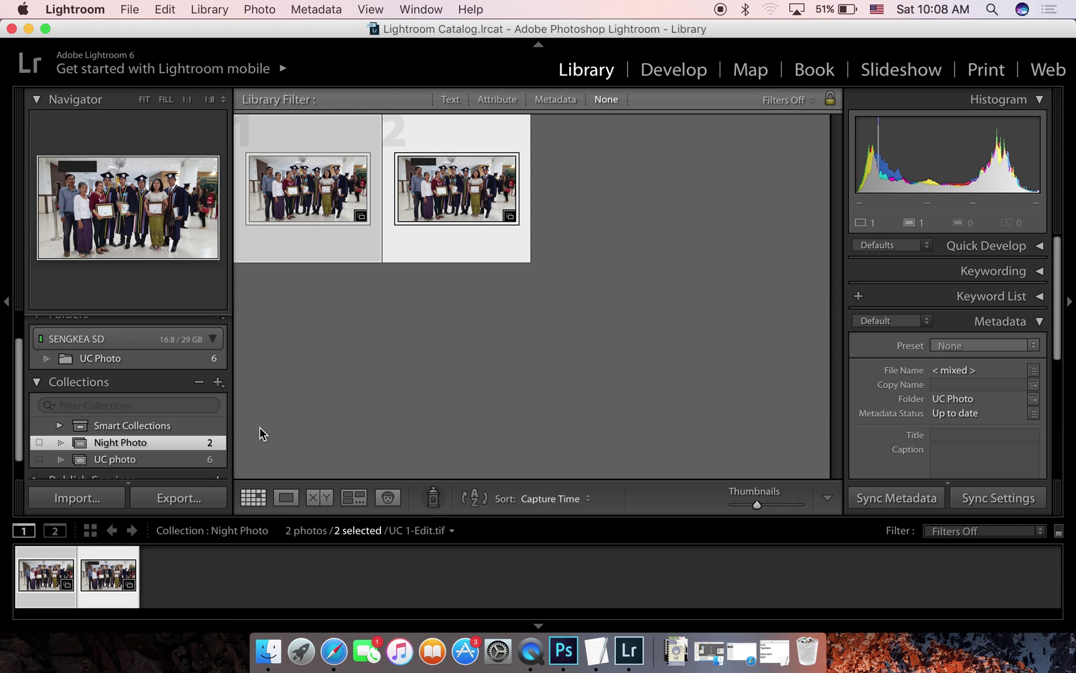
Show the UC Photo folder's six photos and select photo 2 in the grid.
scroll(165, 405, "down", 1)
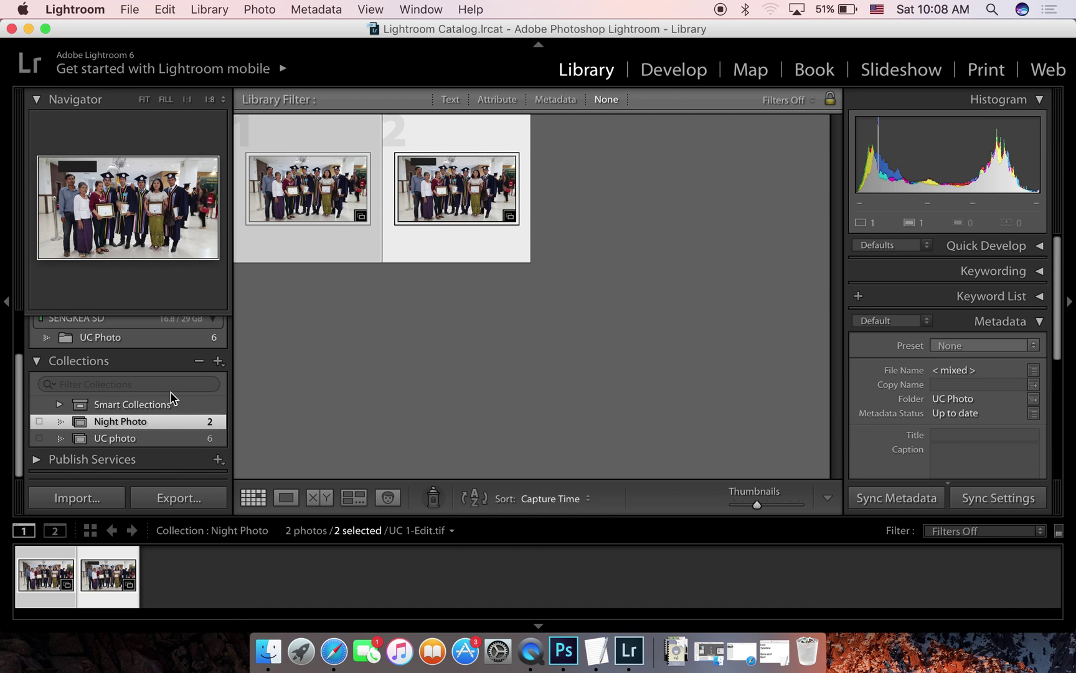
scroll(168, 392, "up", 1)
scroll(167, 392, "up", 2)
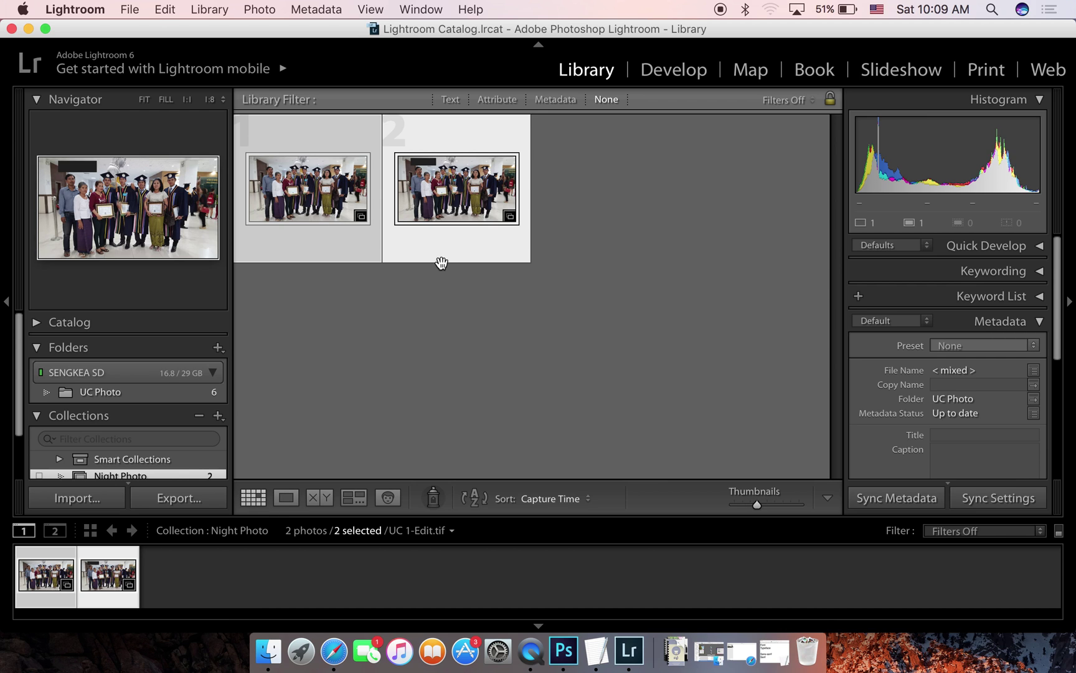
left_click(98, 391)
left_click(426, 189)
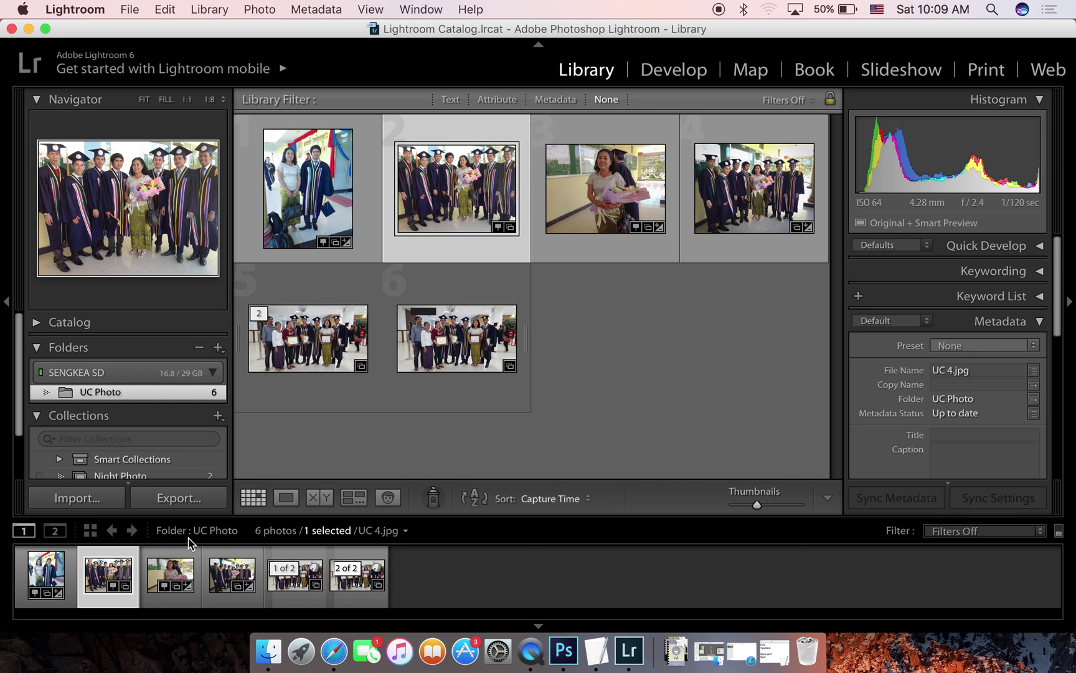
left_click(451, 101)
left_click(496, 99)
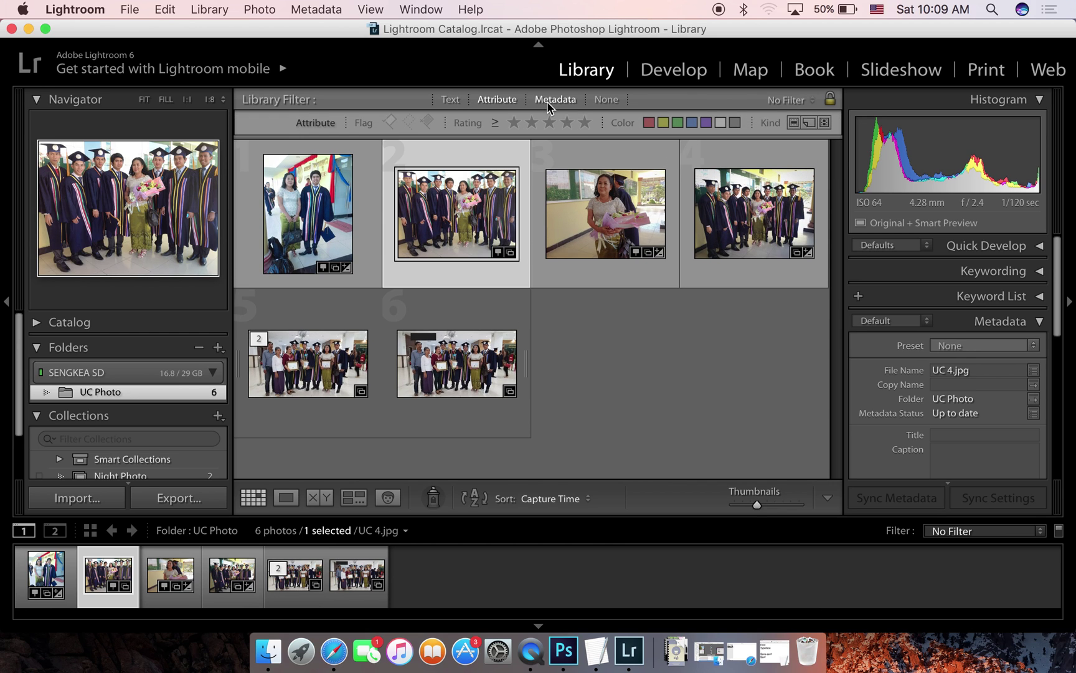
mouse_move(605, 214)
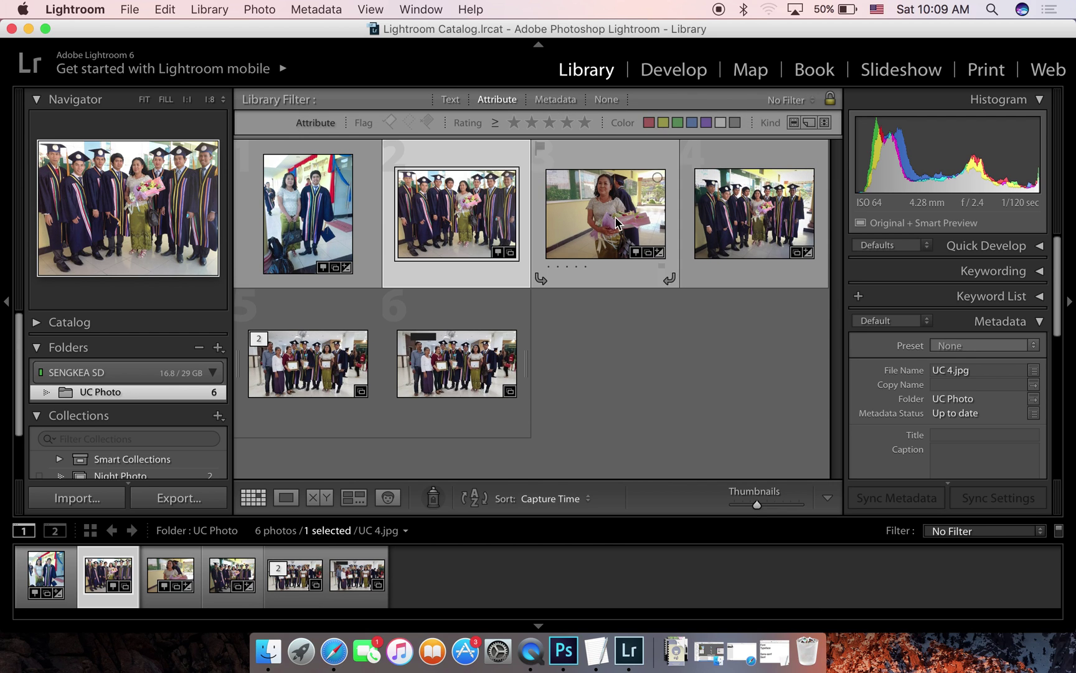
left_click(602, 353)
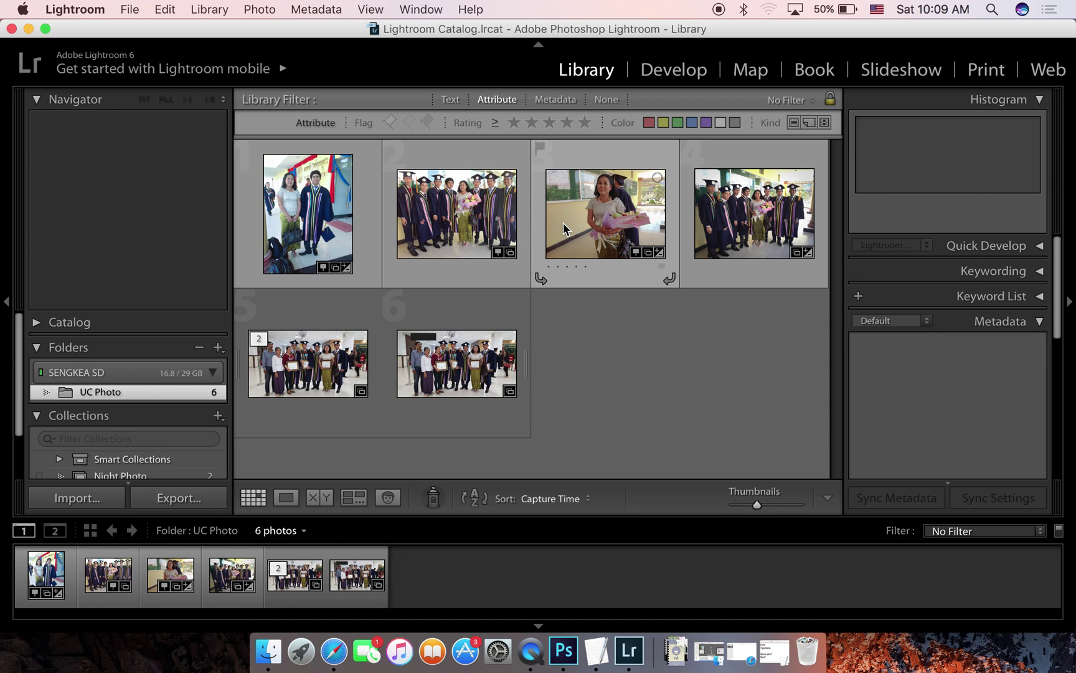
left_click(504, 99)
left_click(504, 97)
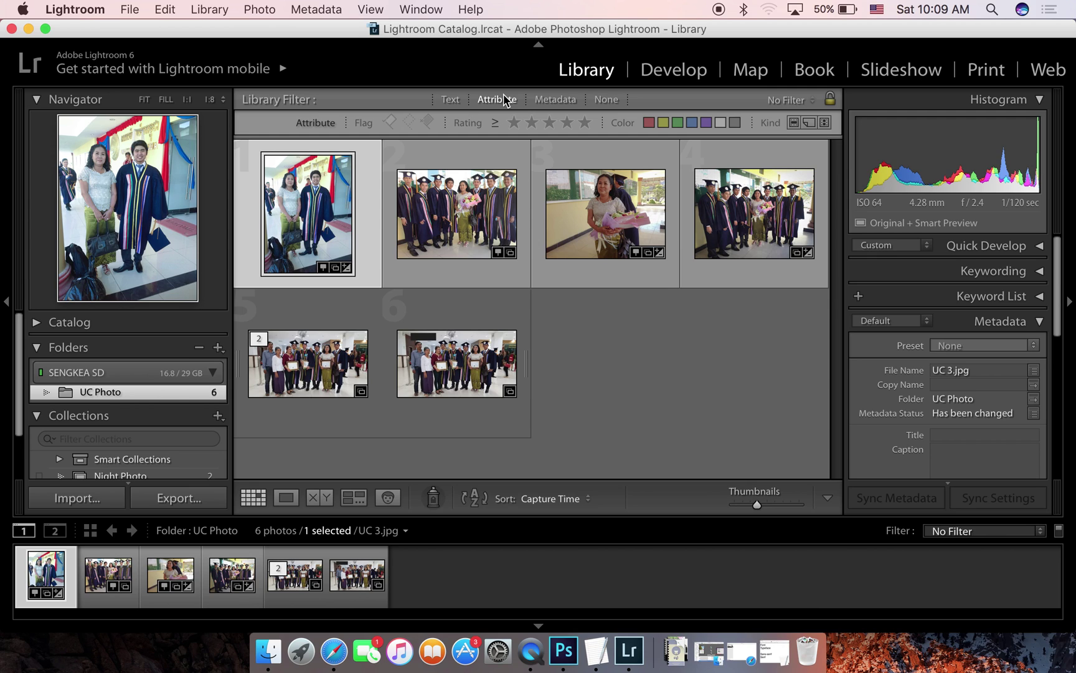
left_click(574, 340)
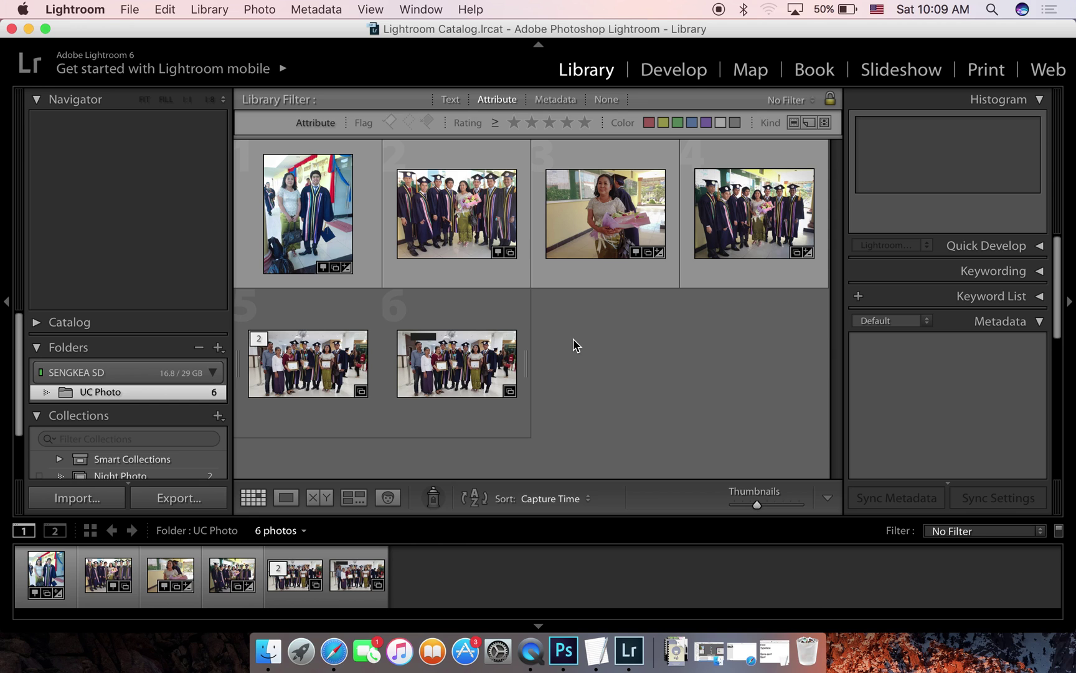
mouse_move(308, 213)
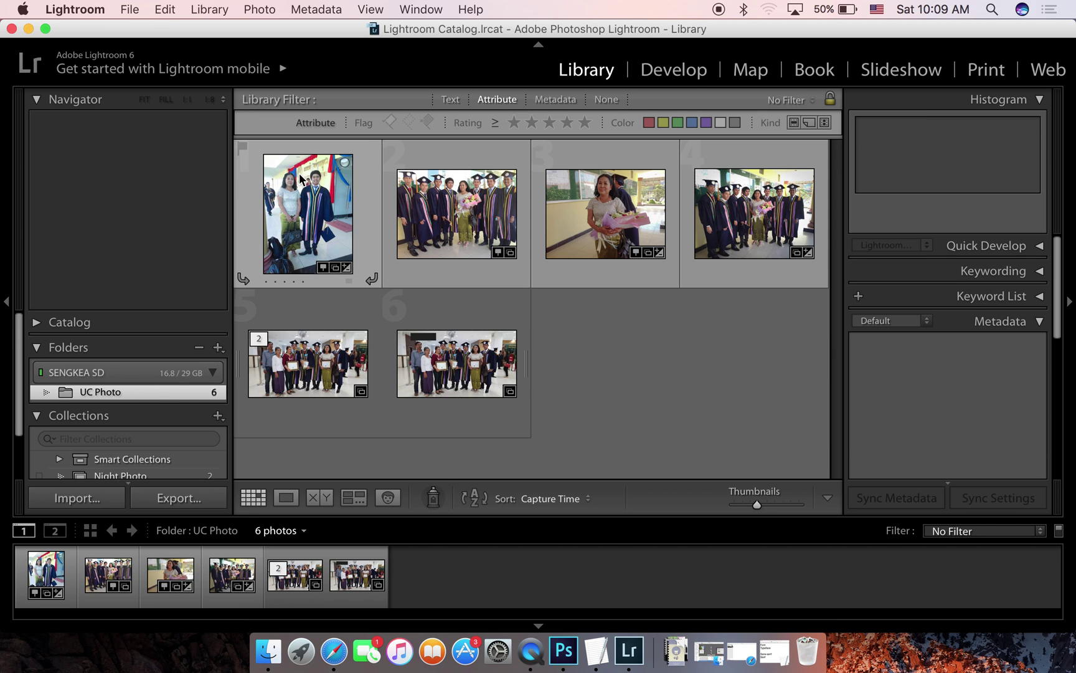
left_click(301, 179)
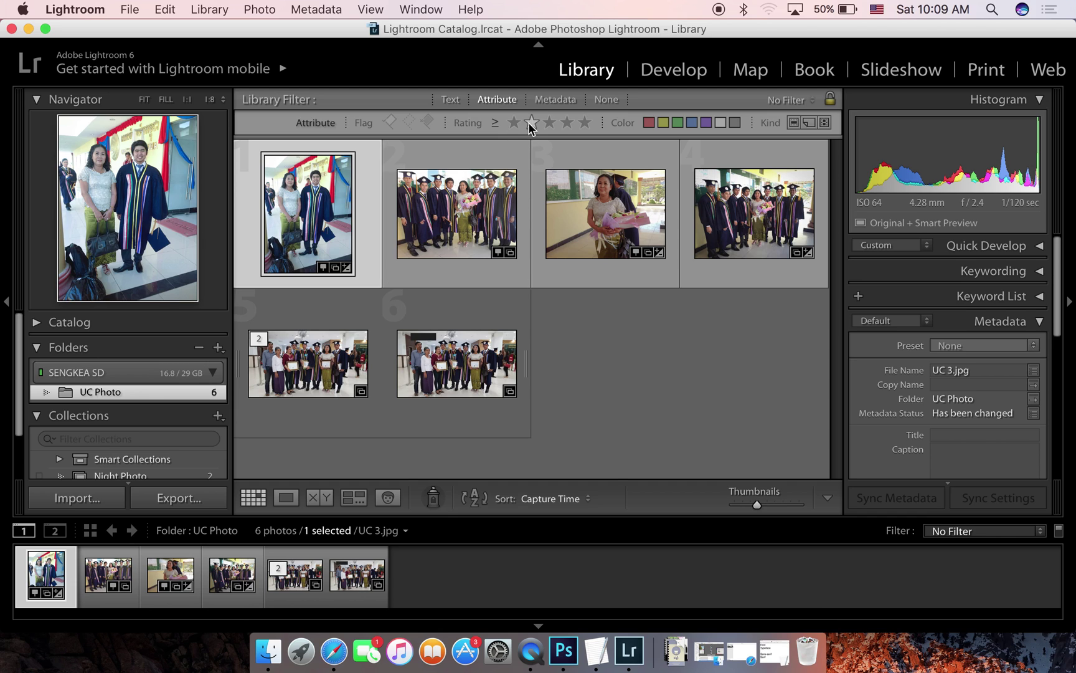
left_click(663, 122)
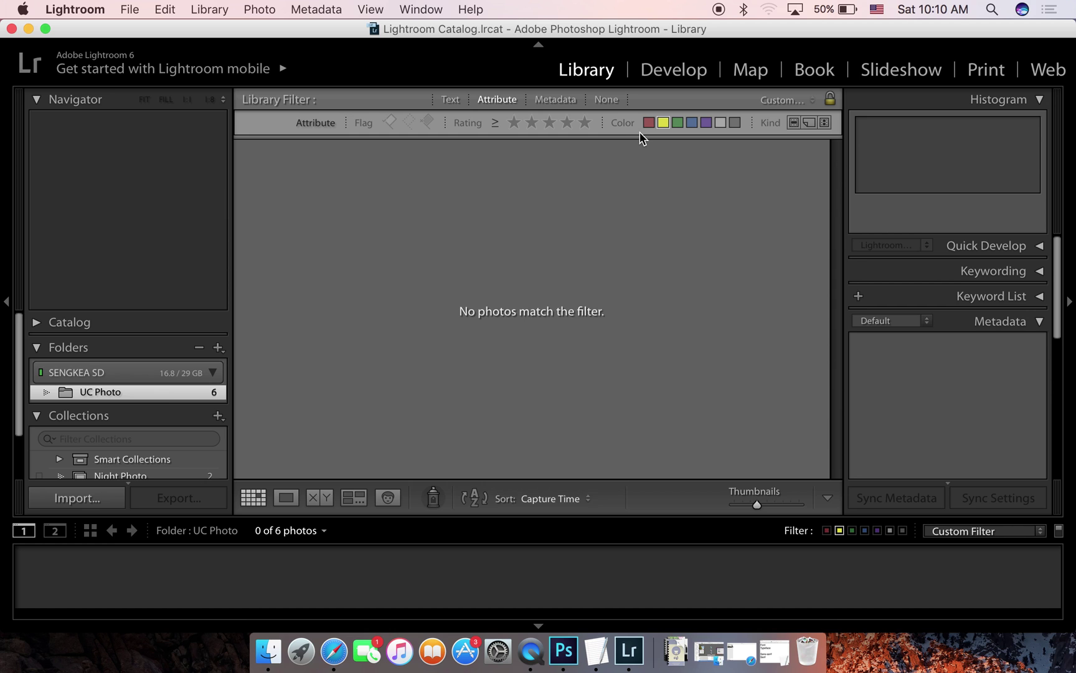
left_click(497, 99)
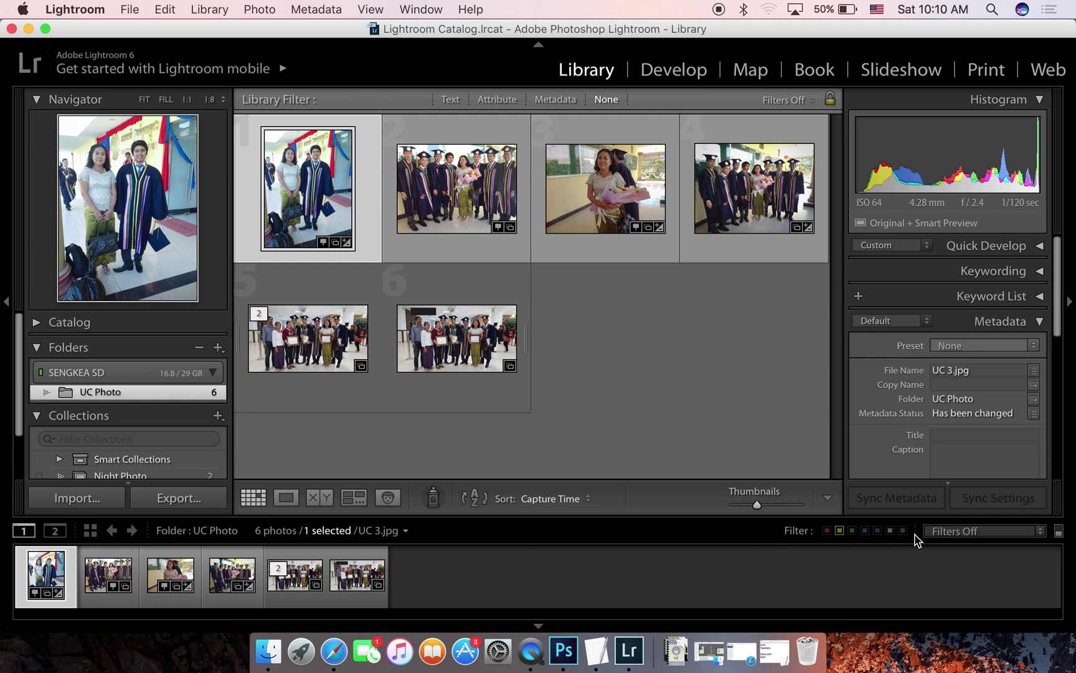
left_click(959, 531)
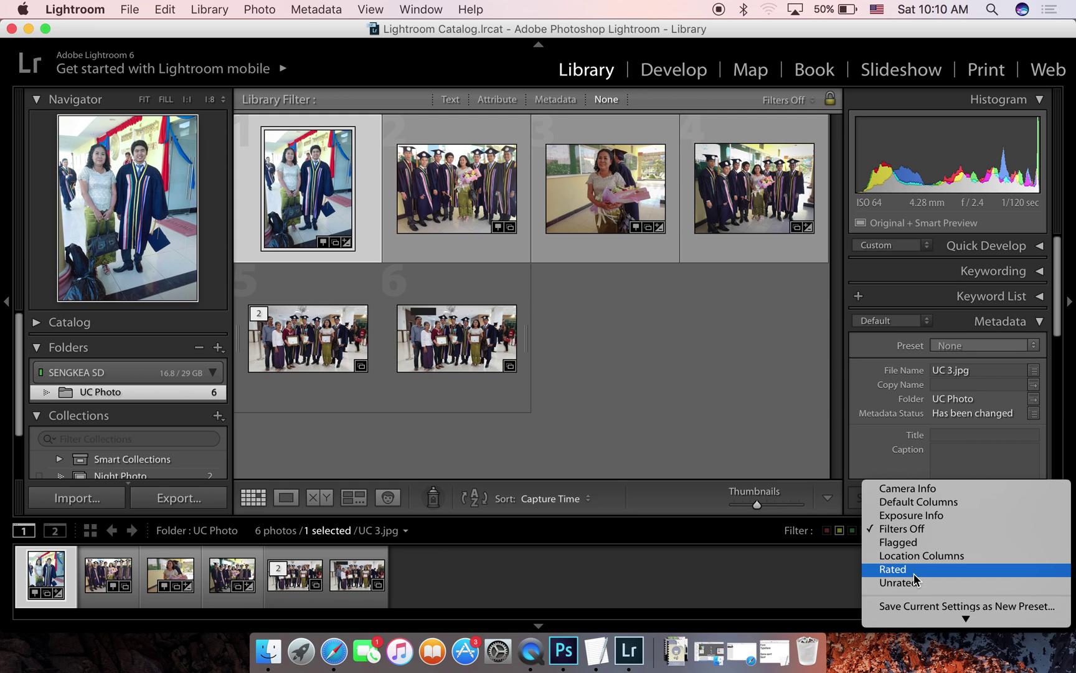
left_click(932, 503)
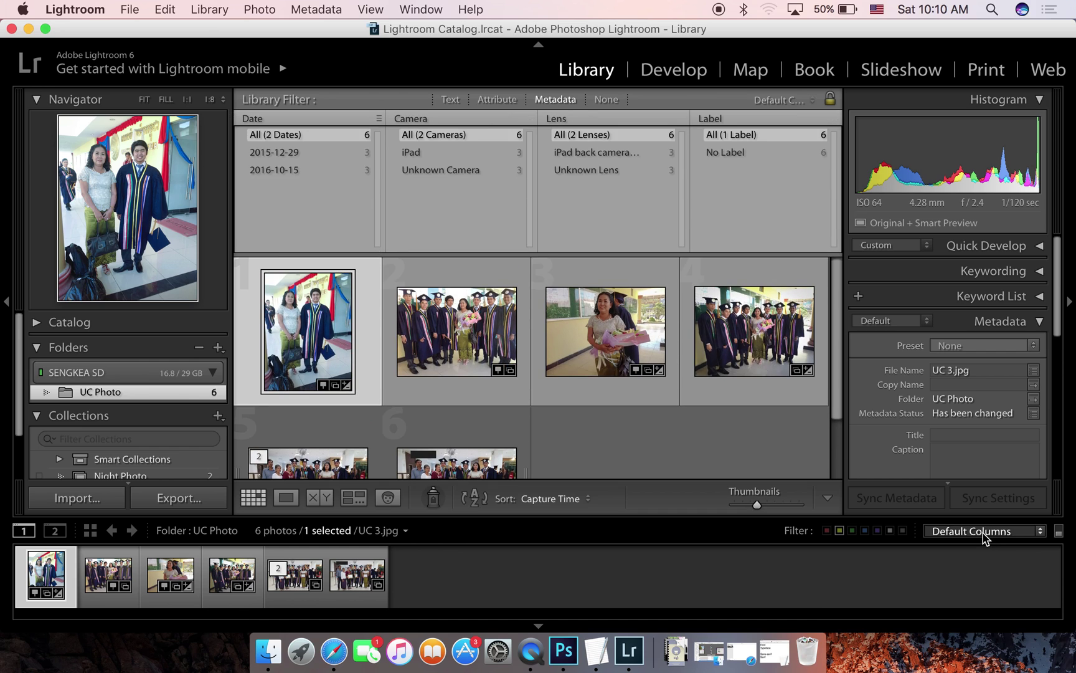
left_click(986, 537)
left_click(949, 515)
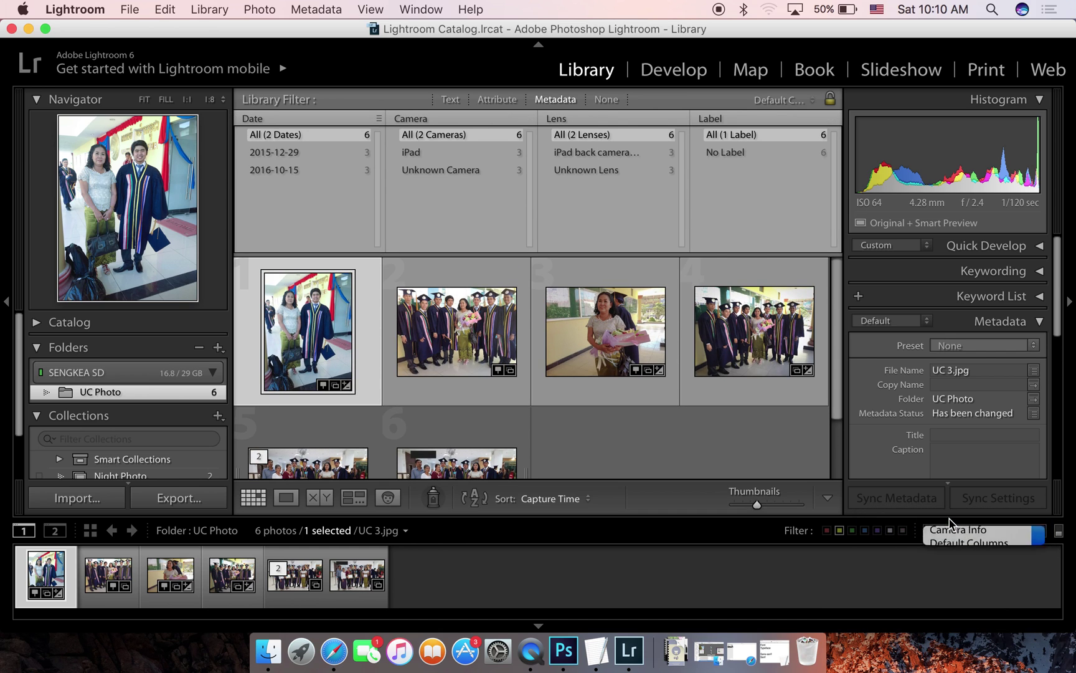
left_click(953, 528)
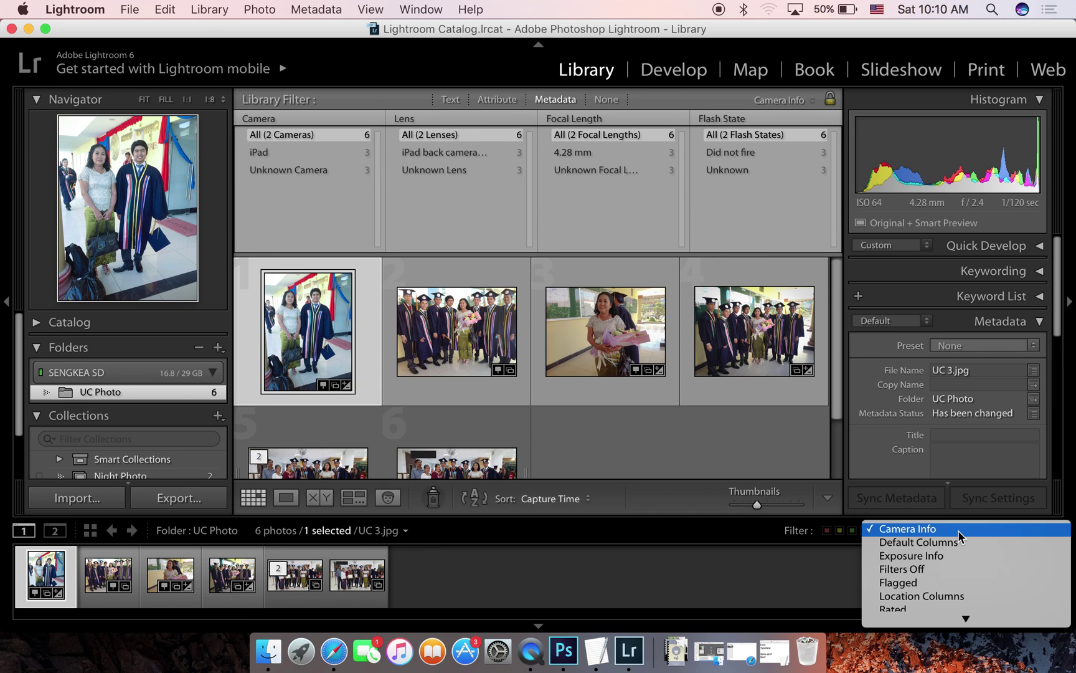
left_click(919, 574)
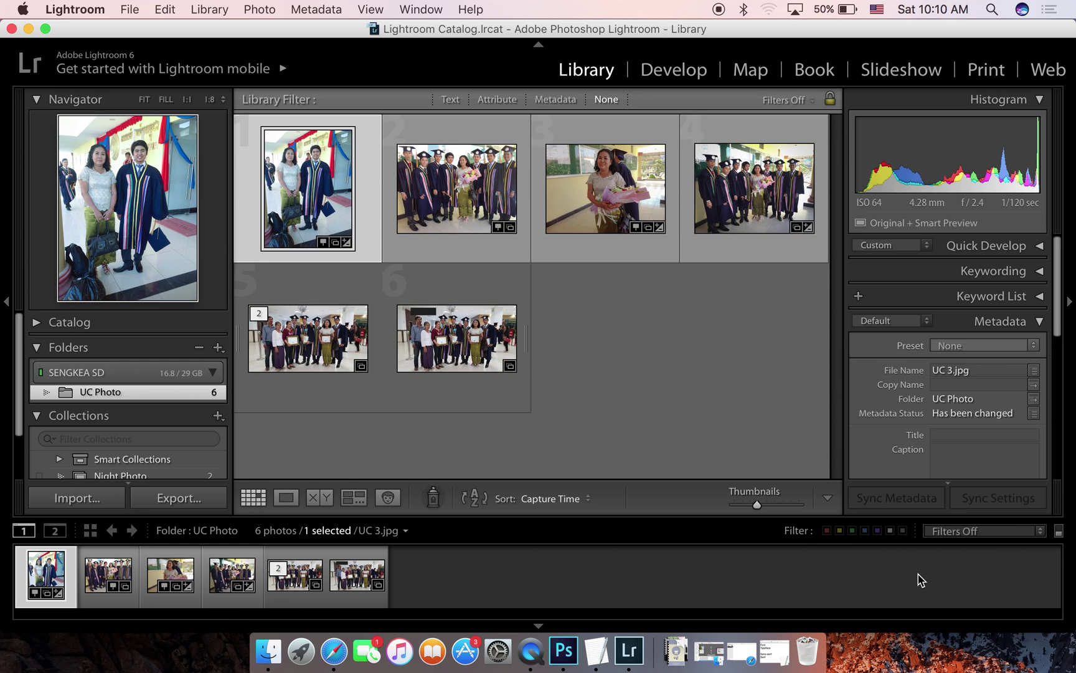
left_click(468, 344)
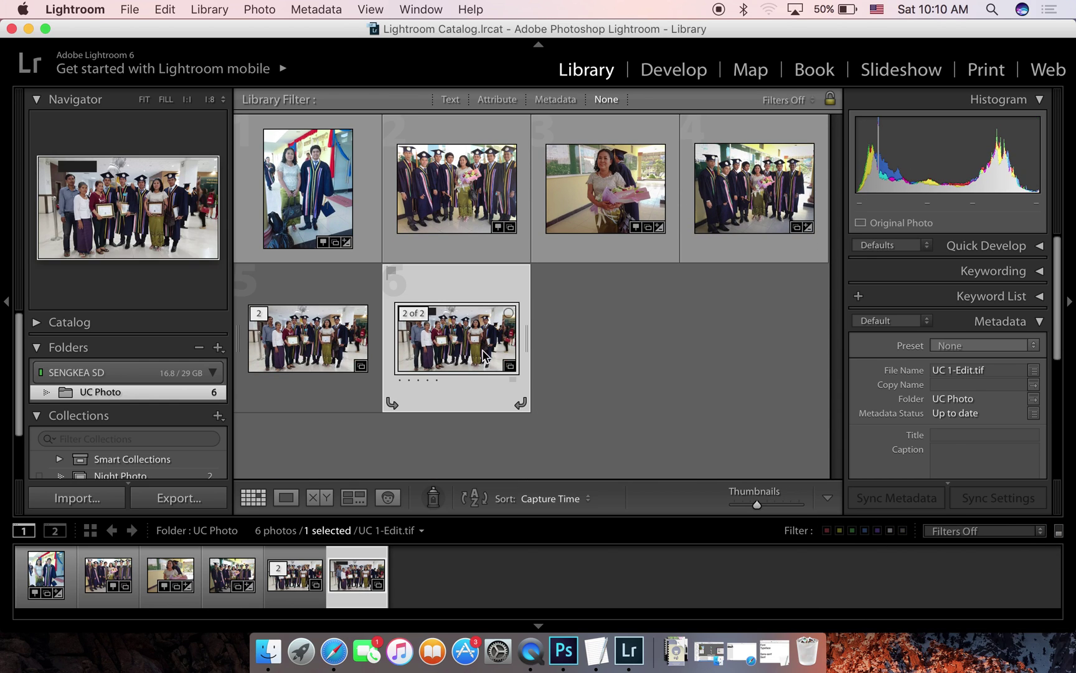
Reveal the filmstrip's flag, rating and colour label filters.
left_click(808, 531)
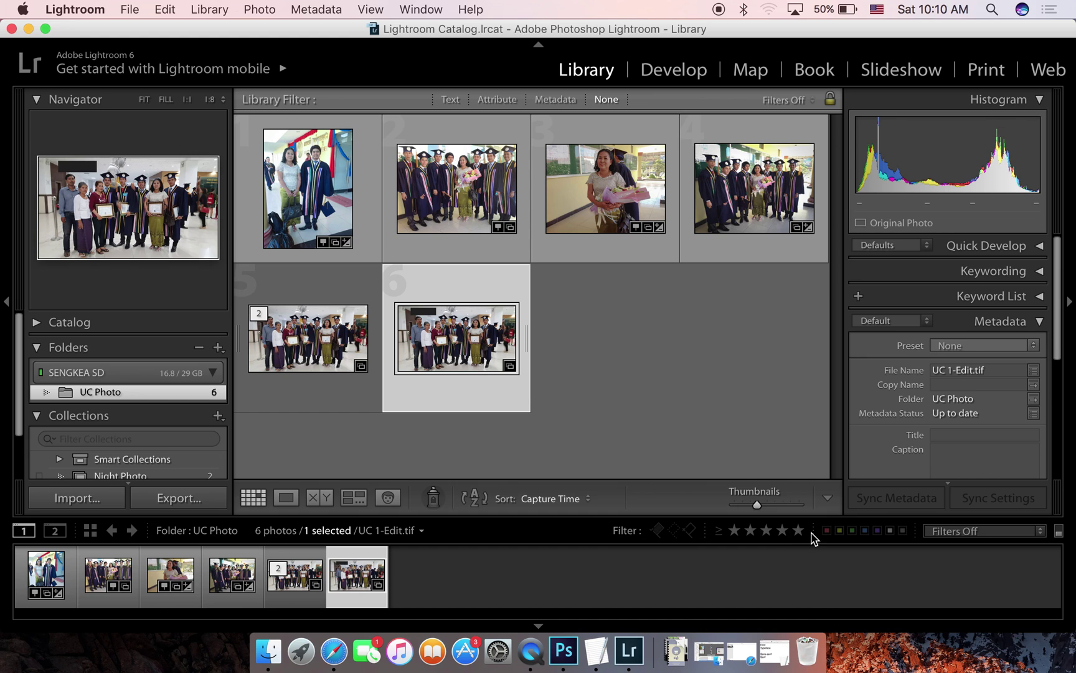
left_click(626, 530)
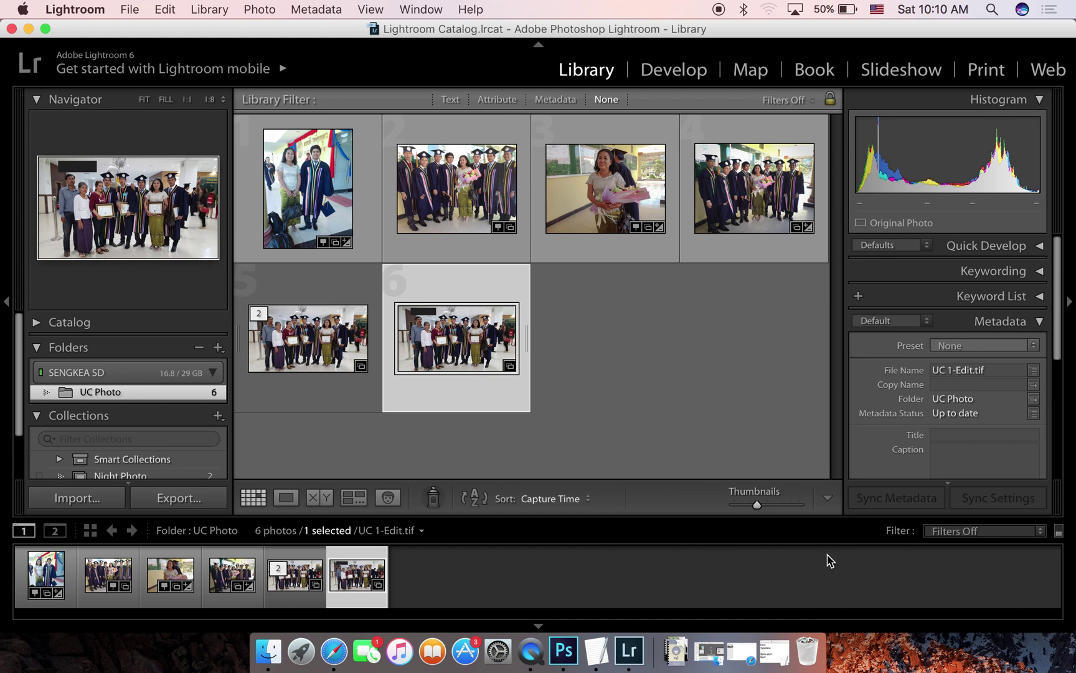
left_click(890, 534)
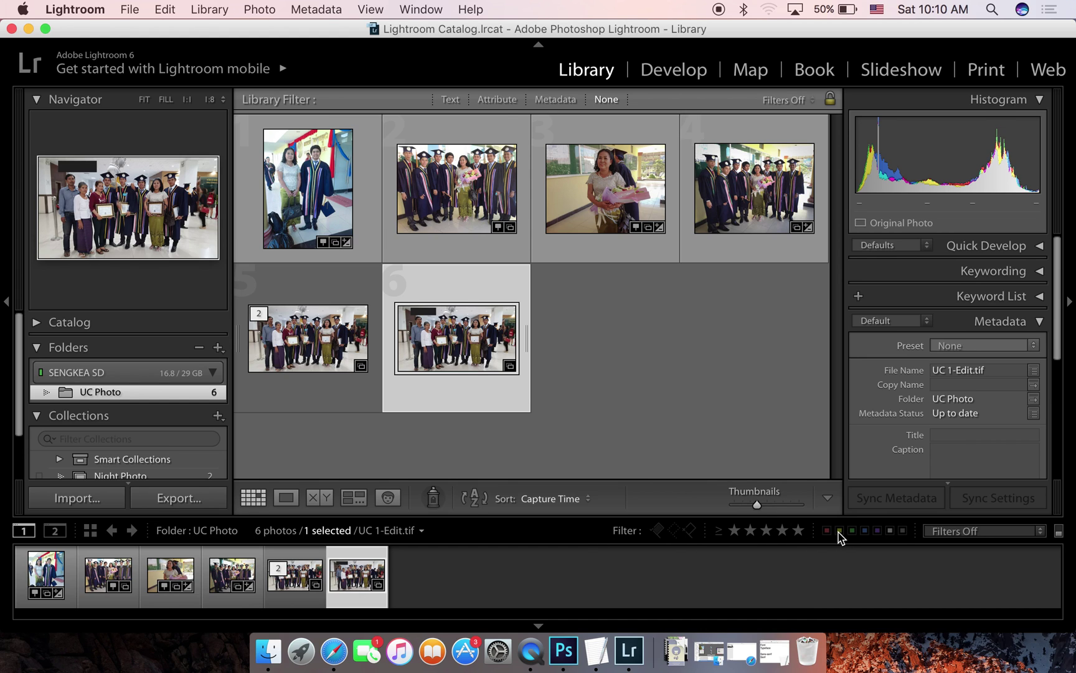
left_click(839, 531)
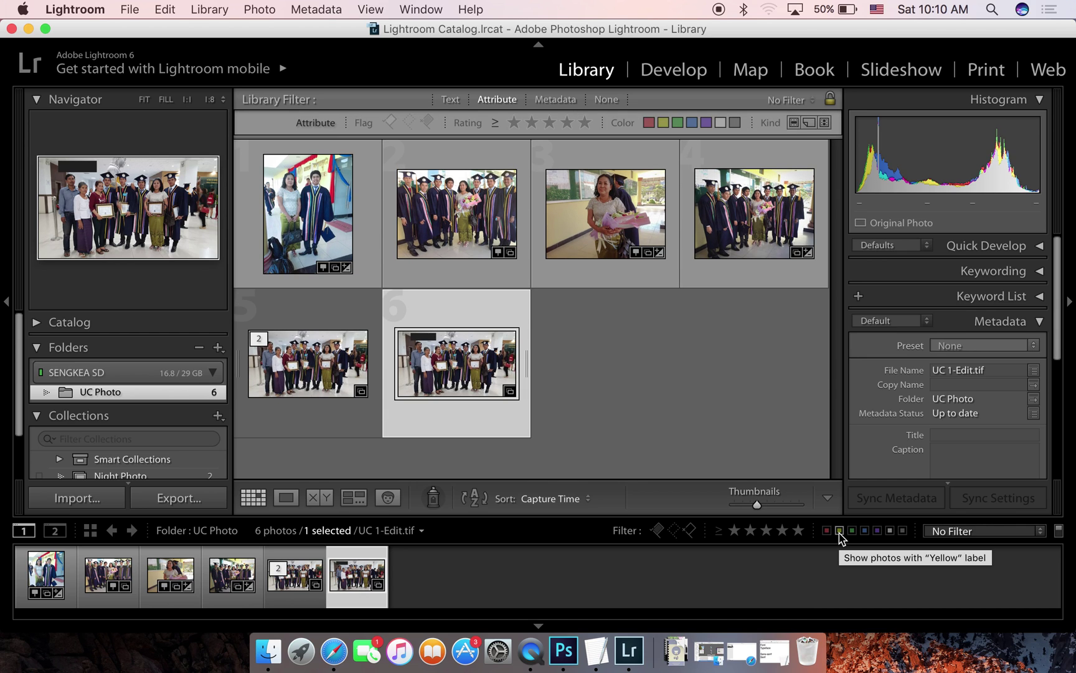
Apply then clear the yellow label filter, deselect photos, and switch to People view.
left_click(840, 531)
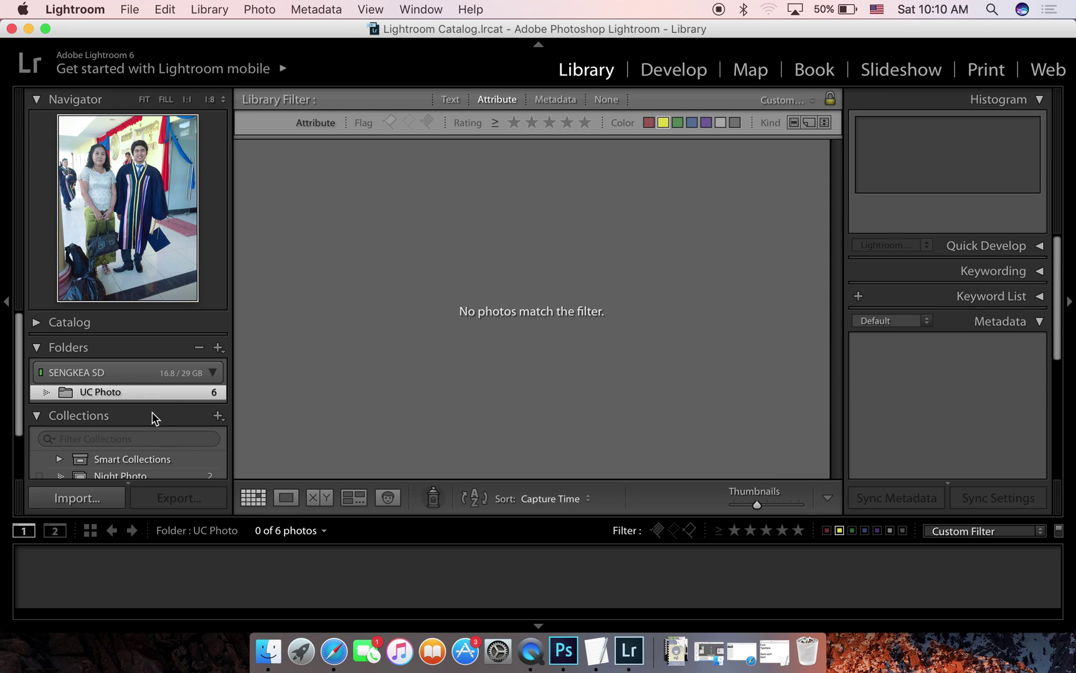
left_click(839, 530)
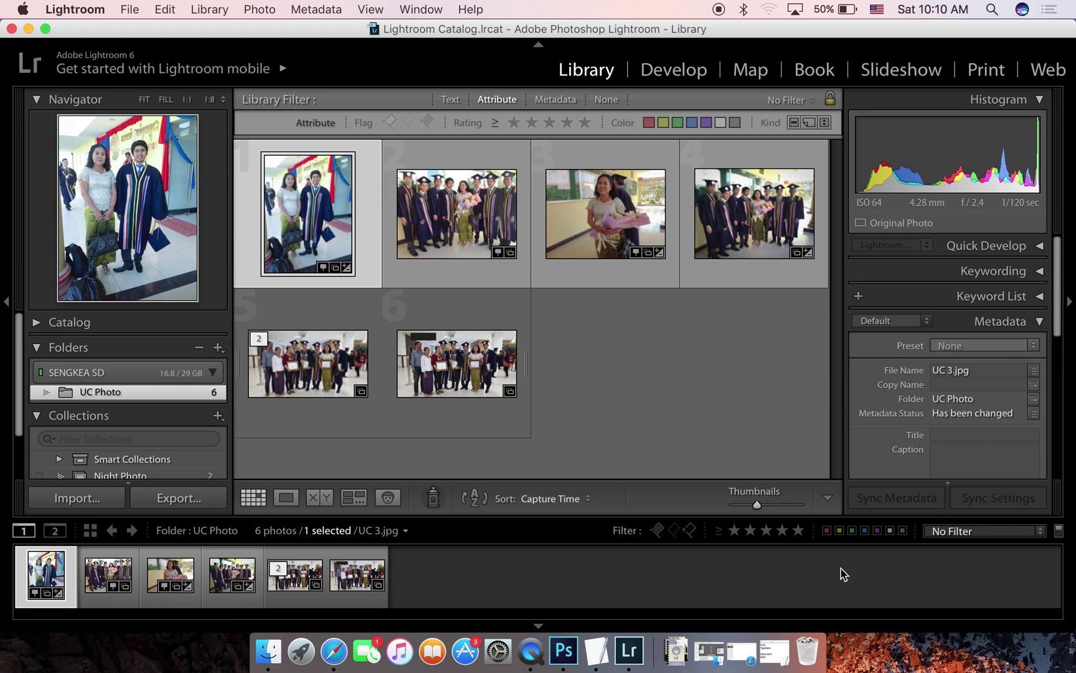
left_click(594, 398)
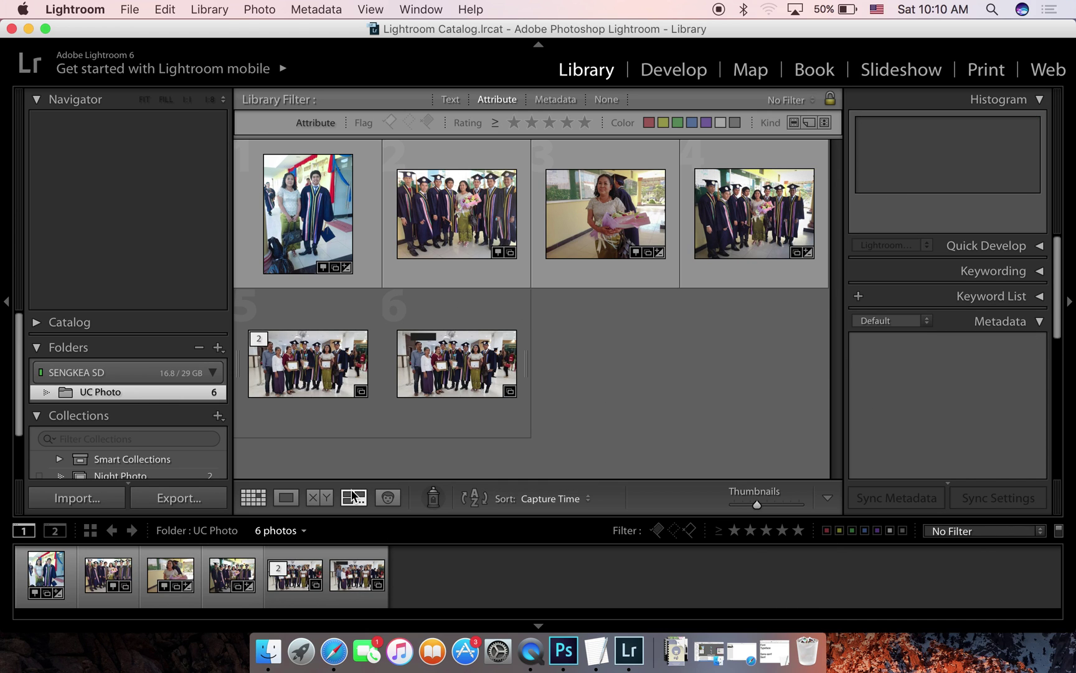
left_click(390, 501)
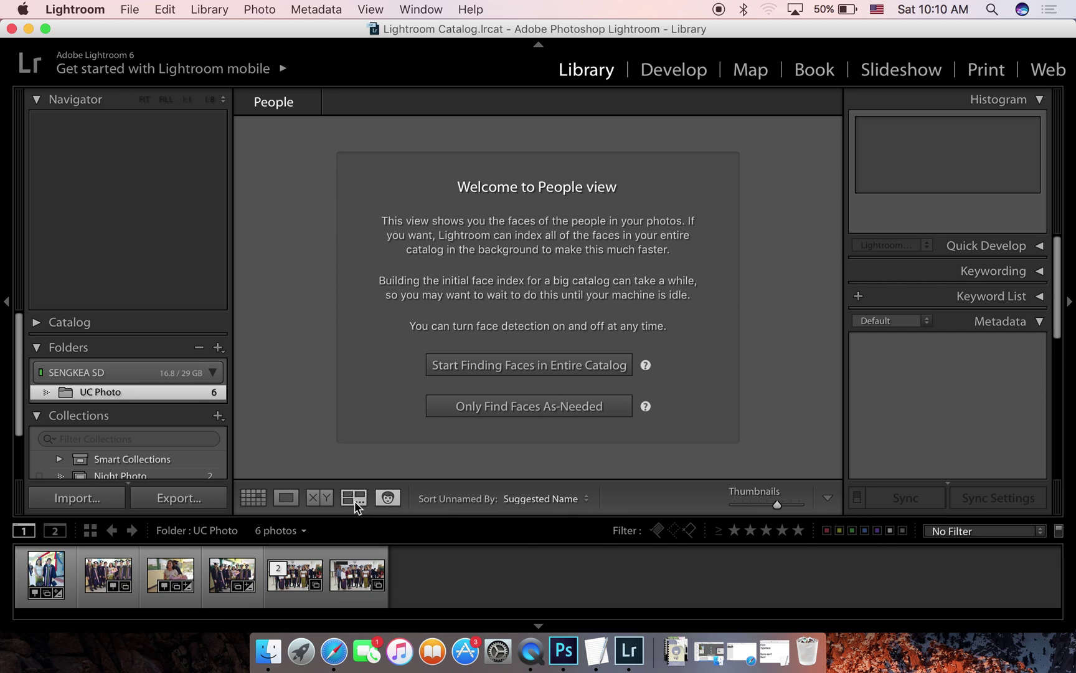
Return to Grid view with UC 3.jpg selected and the filter bar set to Attribute.
left_click(354, 498)
left_click(388, 498)
left_click(256, 498)
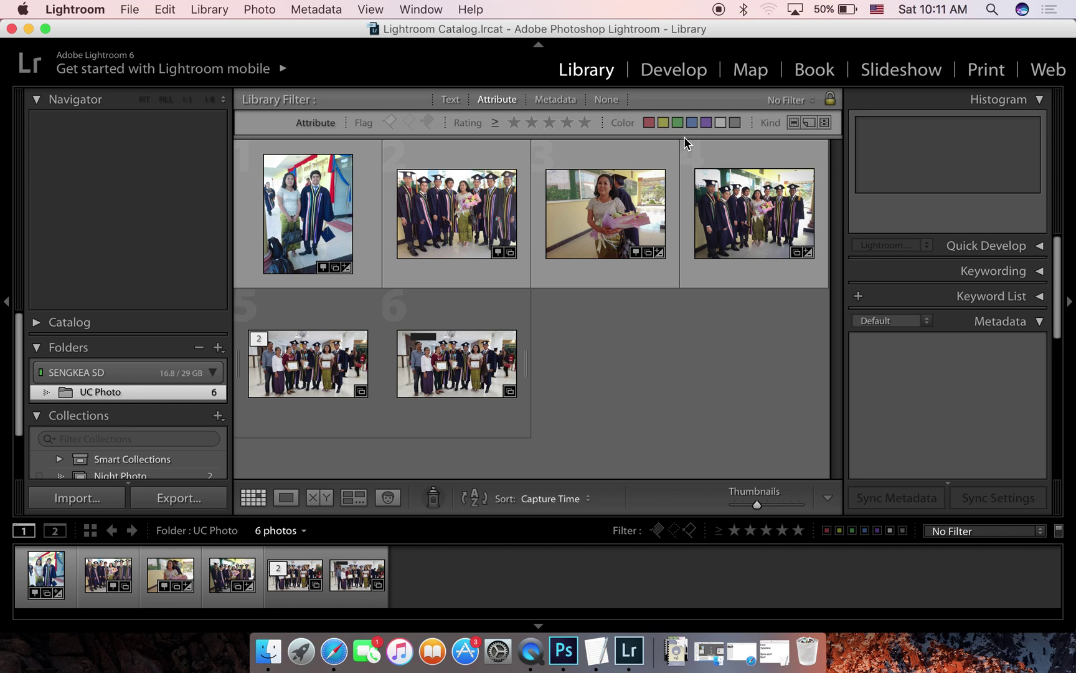
left_click(606, 99)
left_click(450, 100)
key("j")
left_click(499, 101)
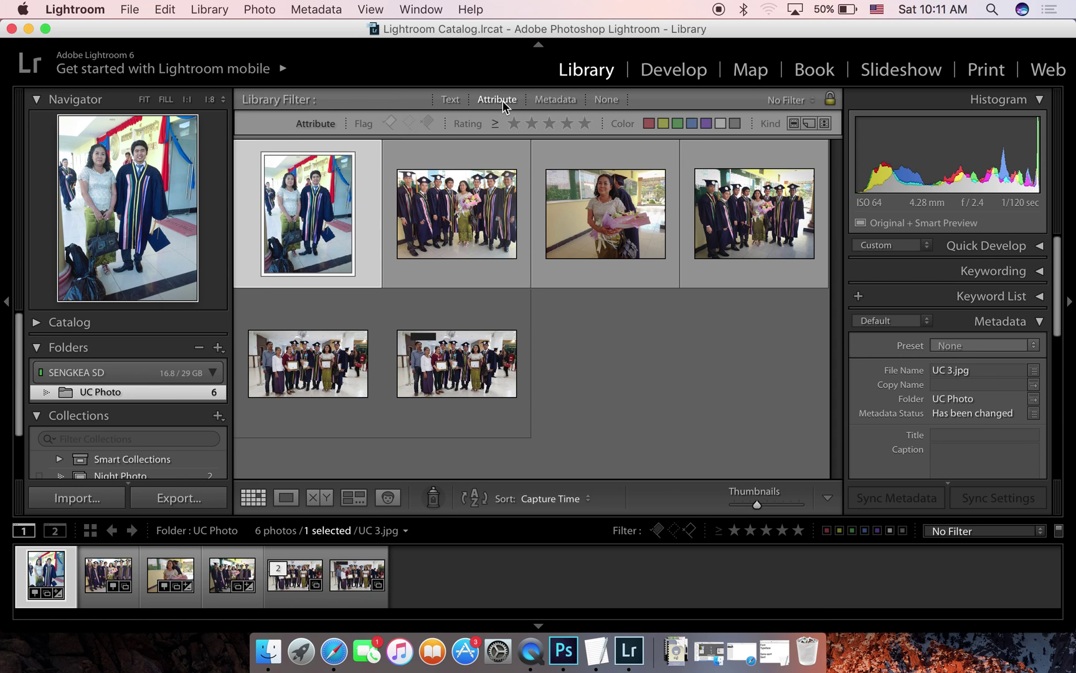
Keep the grid sorted by capture time and select the third photo, UC 5.jpg.
left_click(582, 499)
left_click(578, 498)
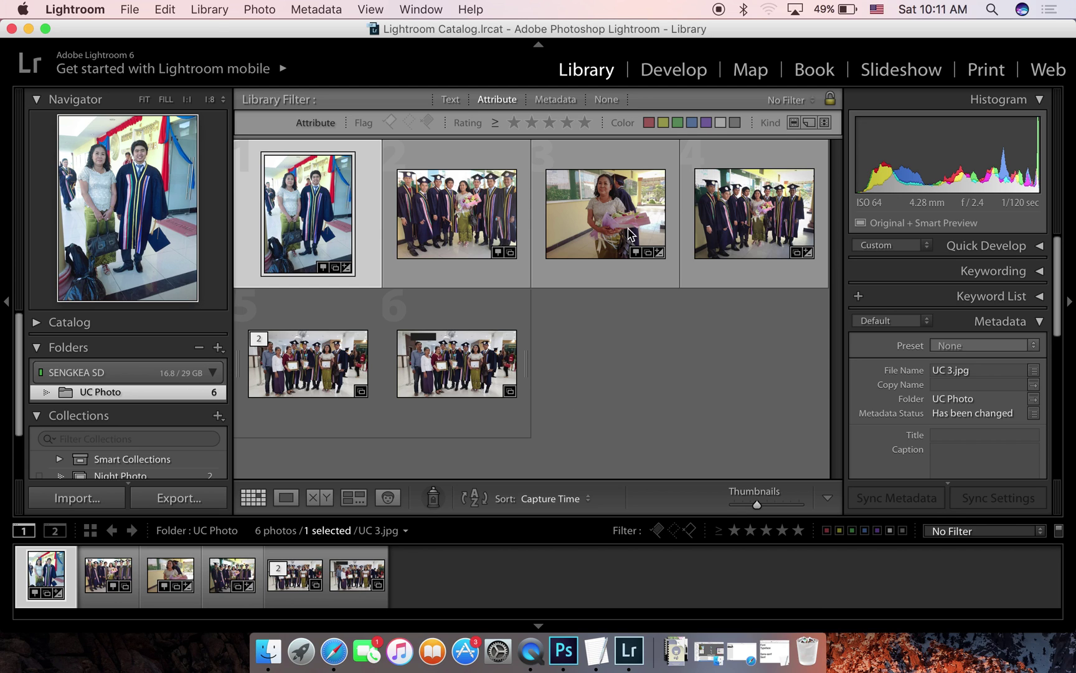
mouse_move(457, 219)
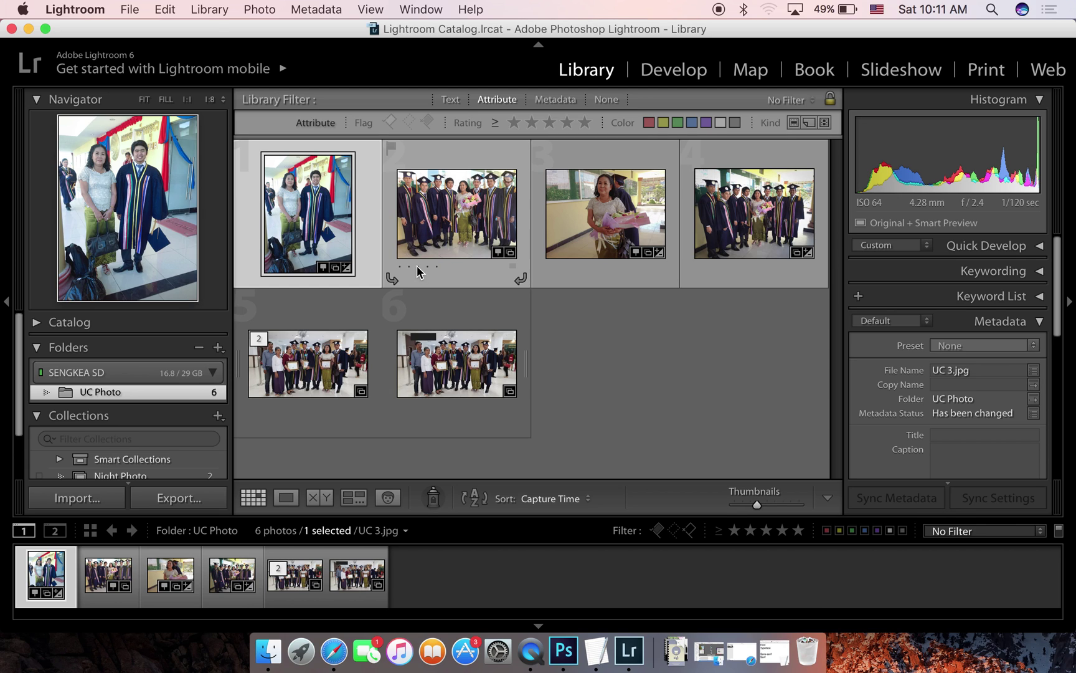
left_click(455, 210)
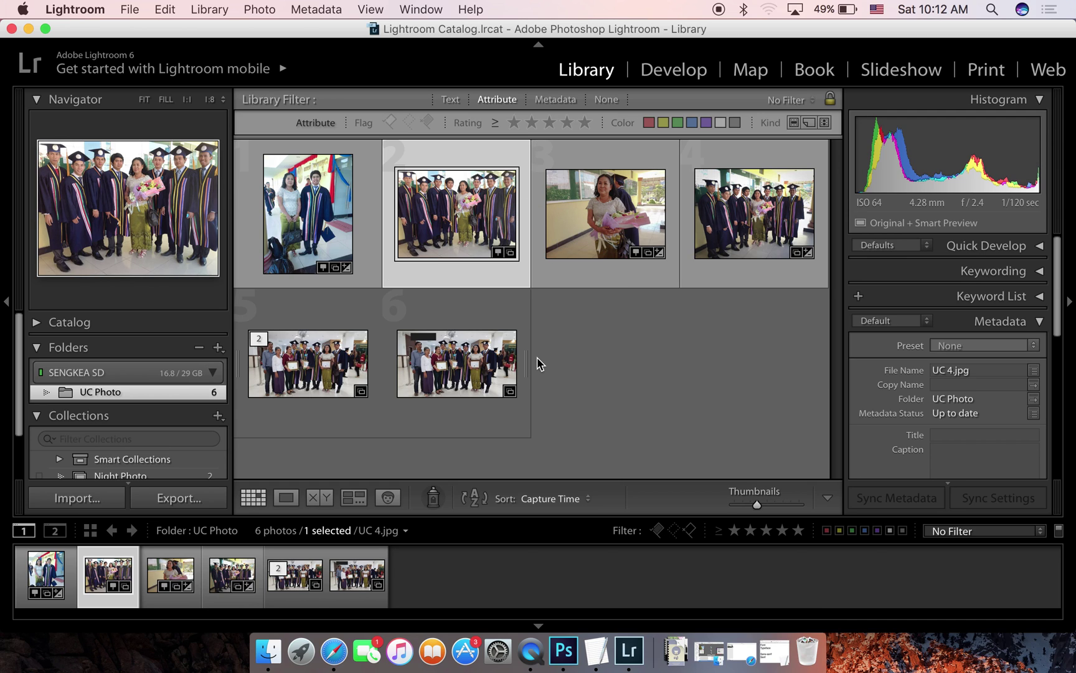
left_click(628, 223)
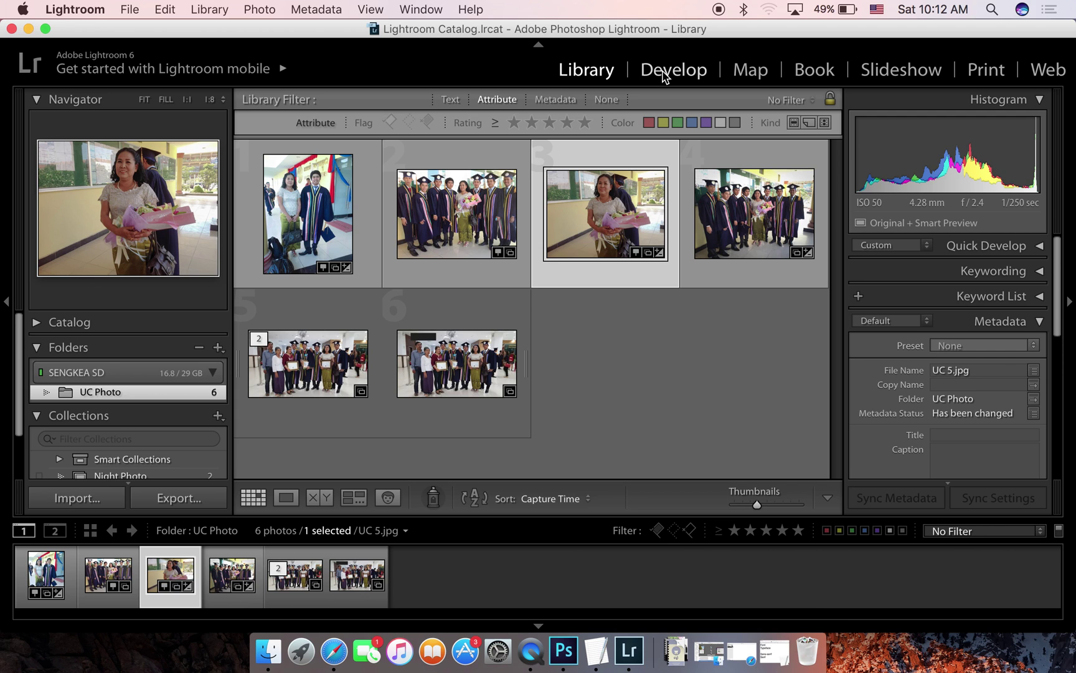
Open UC 5.jpg in the Develop module and collapse the Histogram panel.
left_click(666, 77)
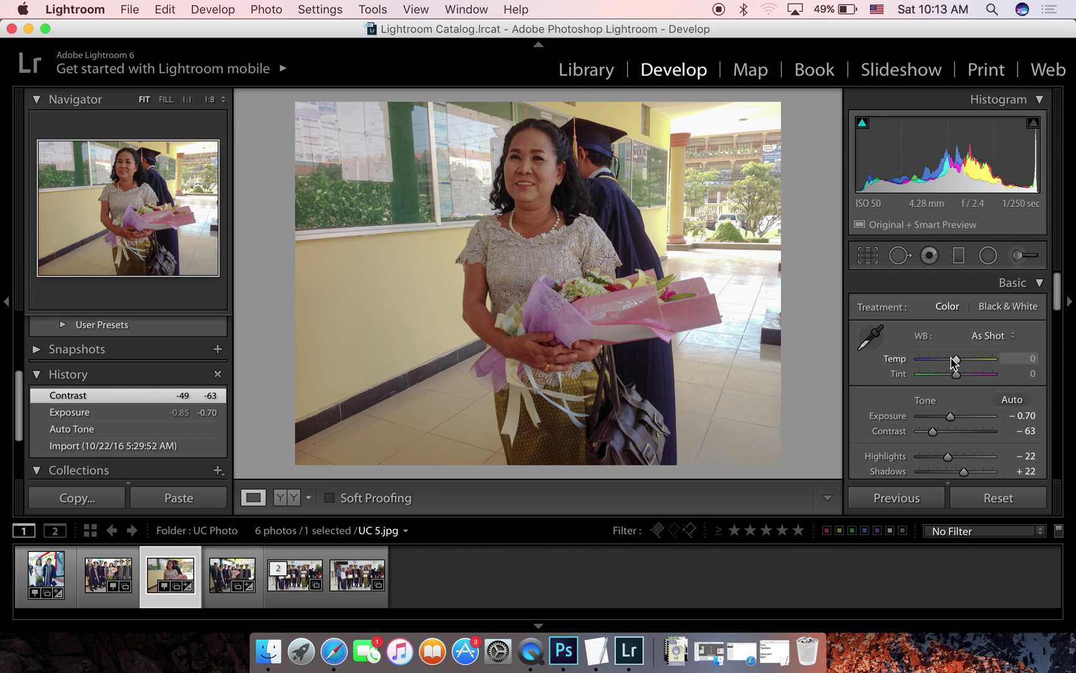
left_click(1031, 103)
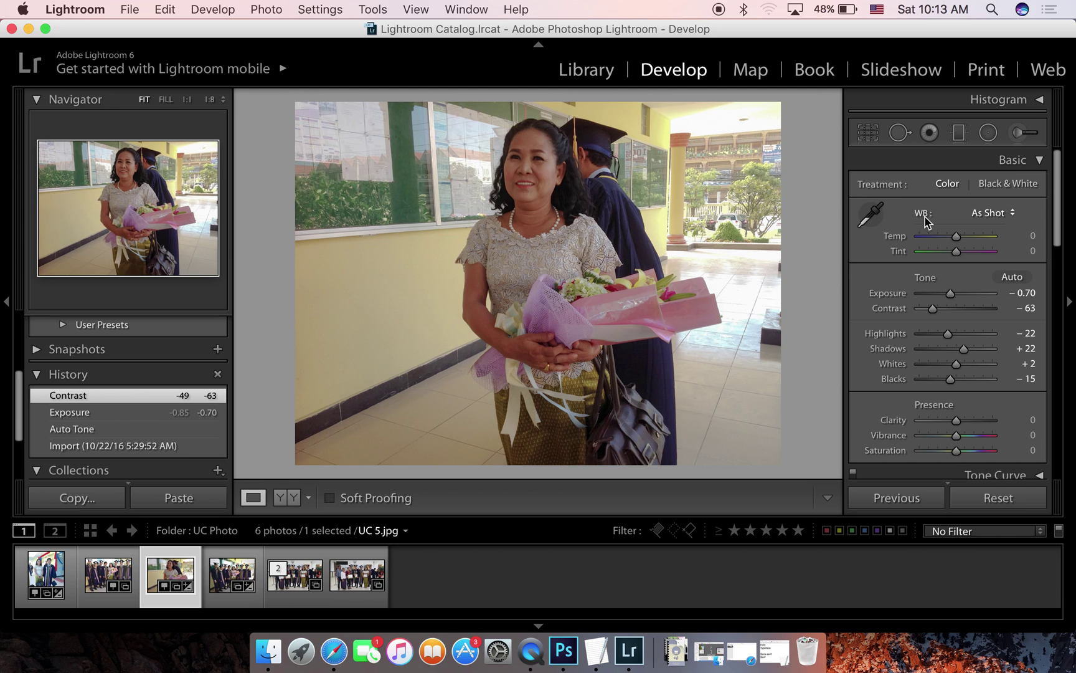
Sample a darker neutral area with the WB eyedropper for Custom white balance (Temp −11, Tint +2).
left_click(871, 214)
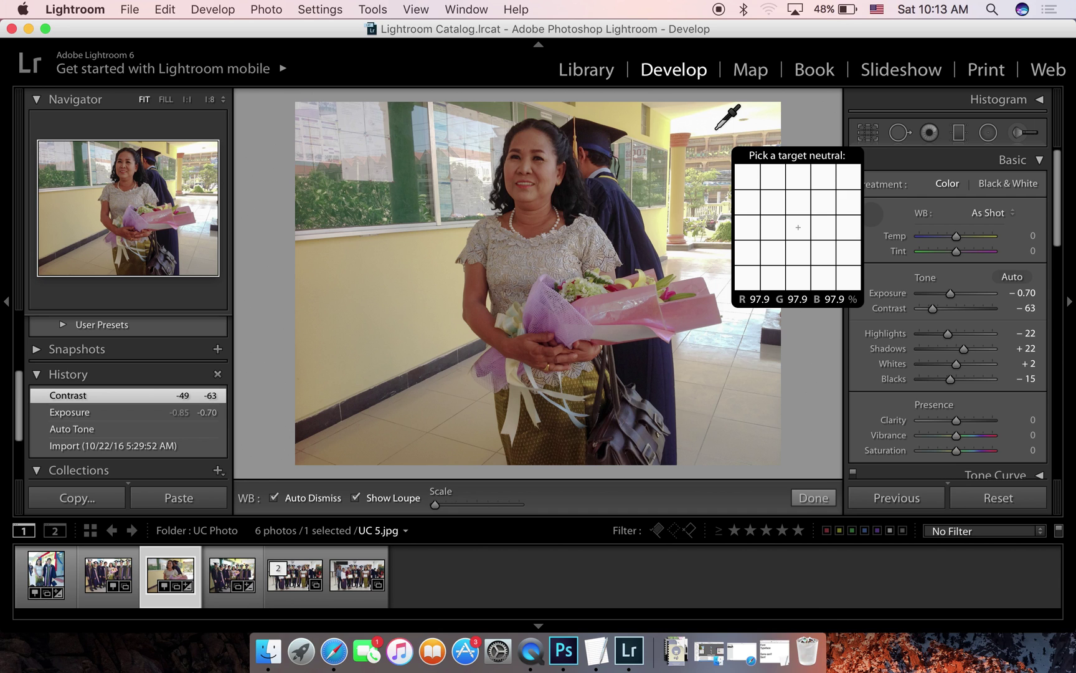
left_click(708, 124)
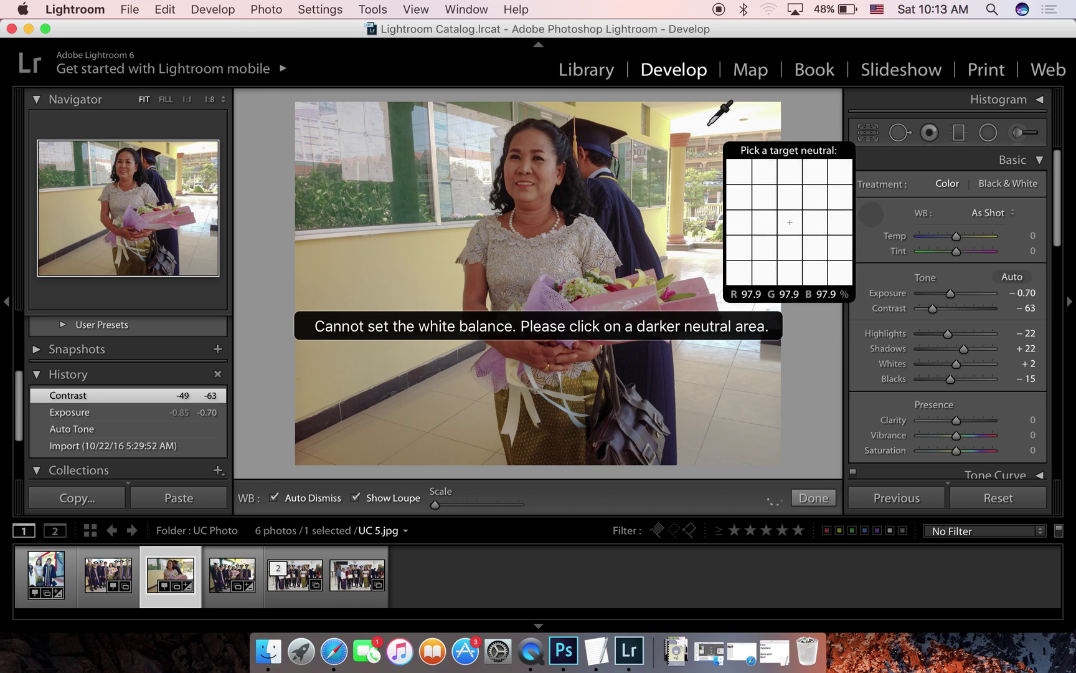
left_click(436, 189)
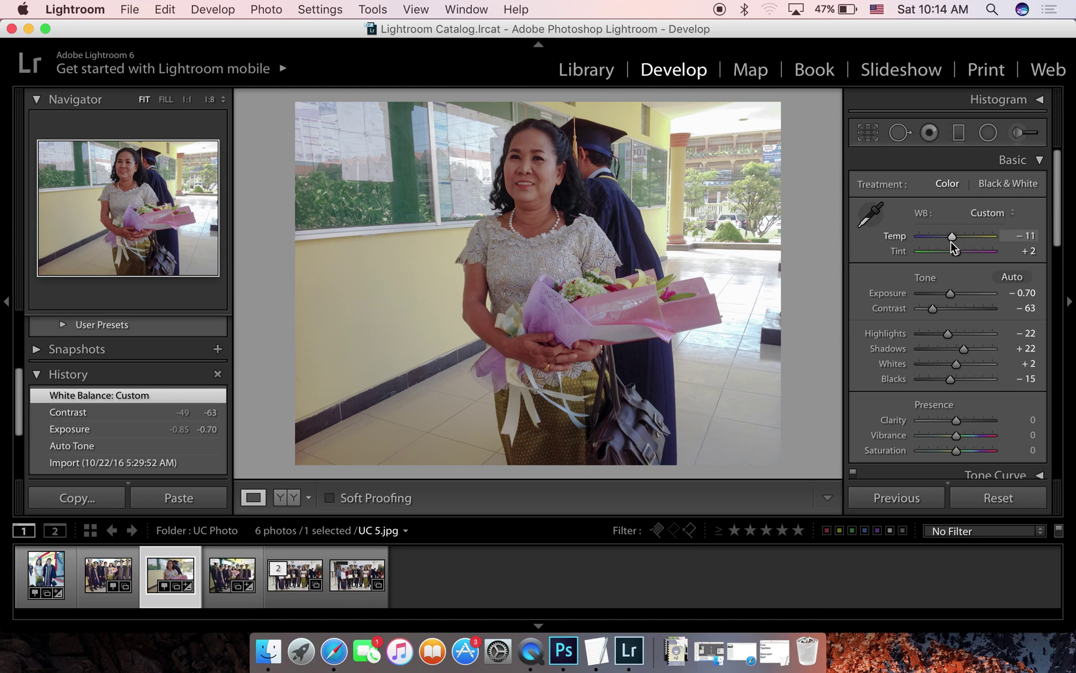
Lower the colour temperature to −27 and reapply Auto Tone.
mouse_move(951, 243)
left_mouse_down()
mouse_move(965, 243)
mouse_move(946, 243)
left_mouse_up()
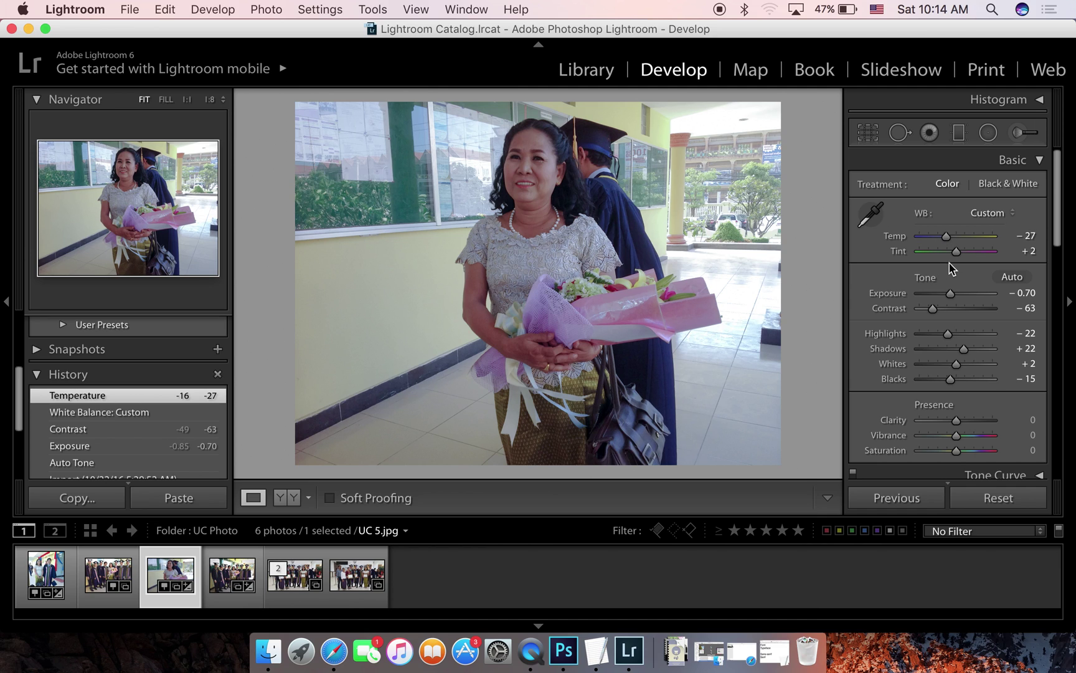
scroll(957, 283, "down", 2)
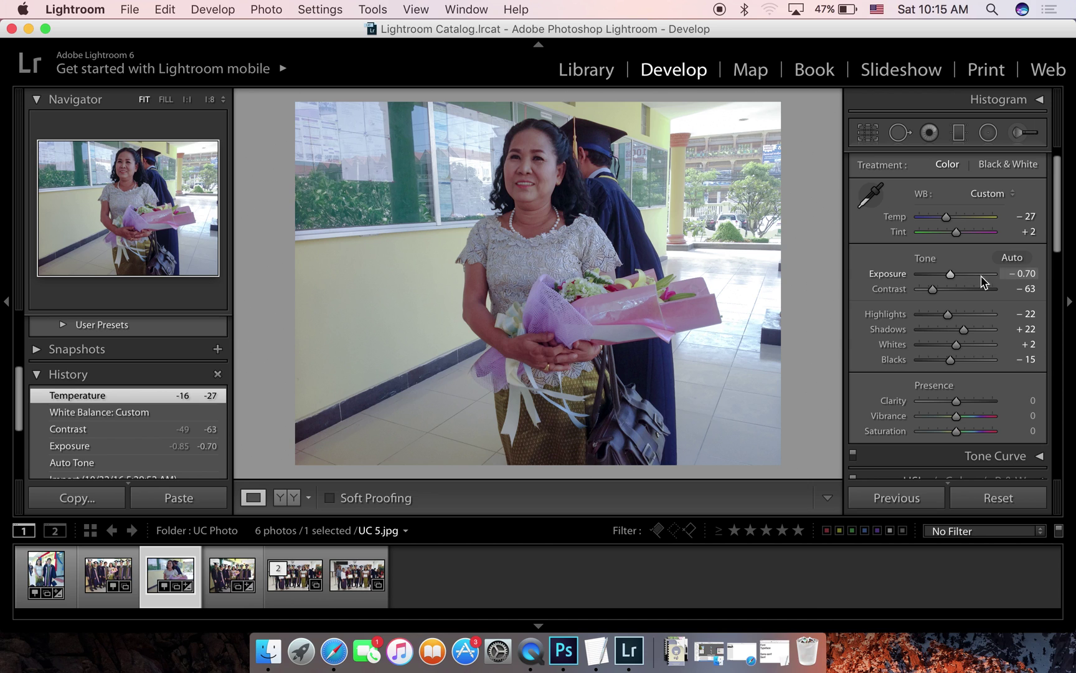
left_click(1028, 258)
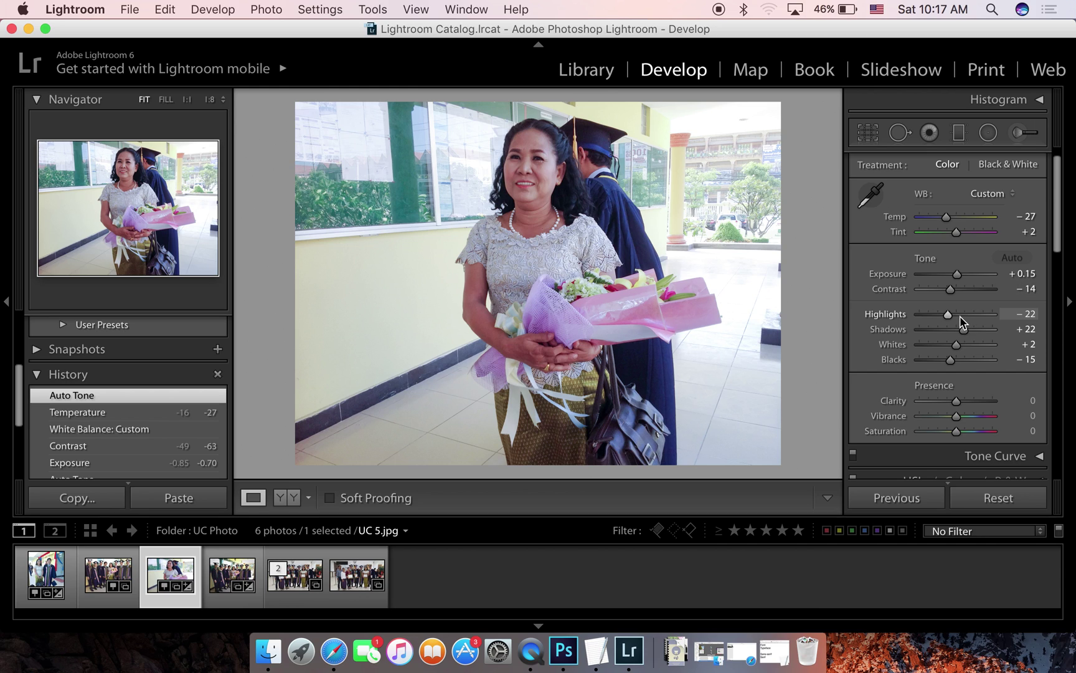
Pull Highlights down to −99 and settle Shadows at +19.
left_click_drag(948, 314, 920, 314)
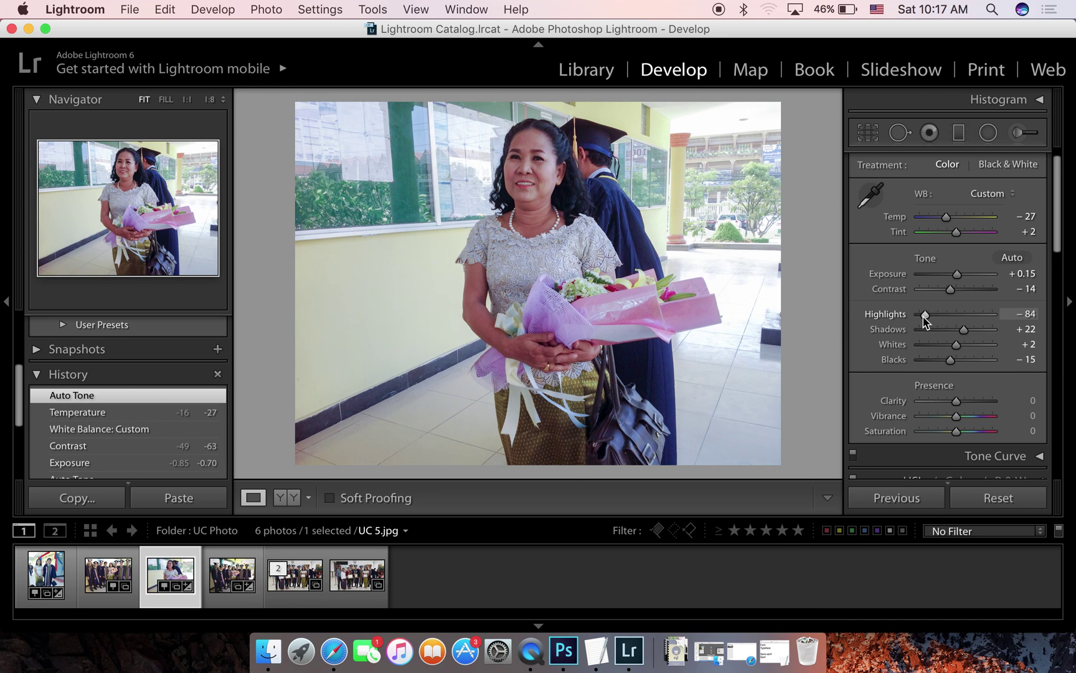
left_click_drag(964, 332, 968, 341)
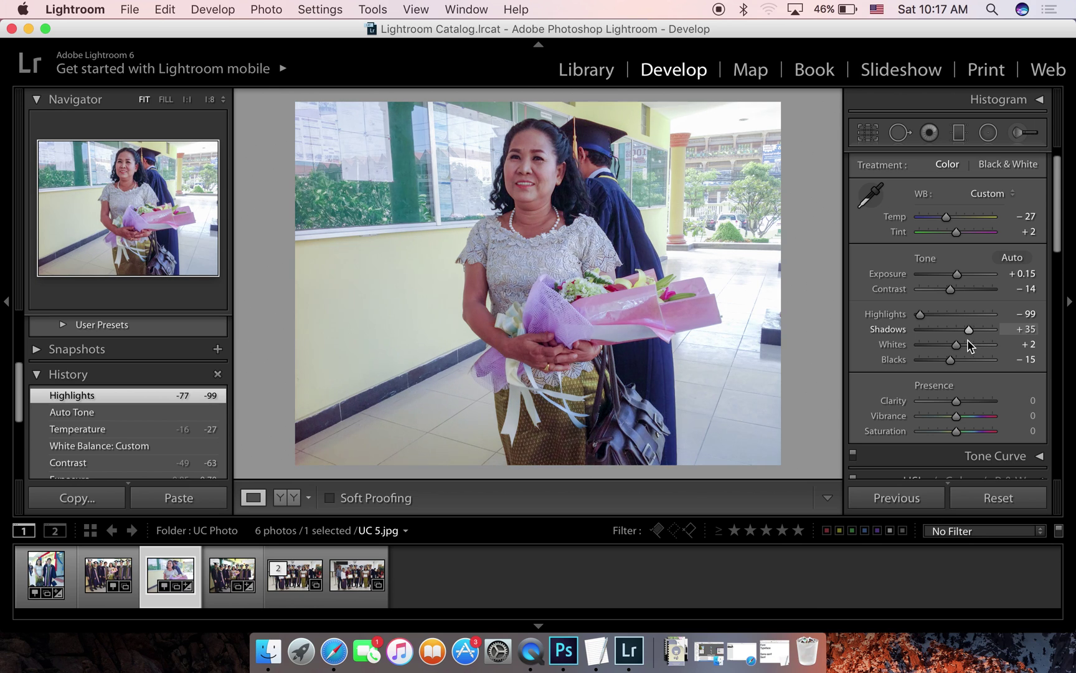
left_click_drag(968, 344, 964, 343)
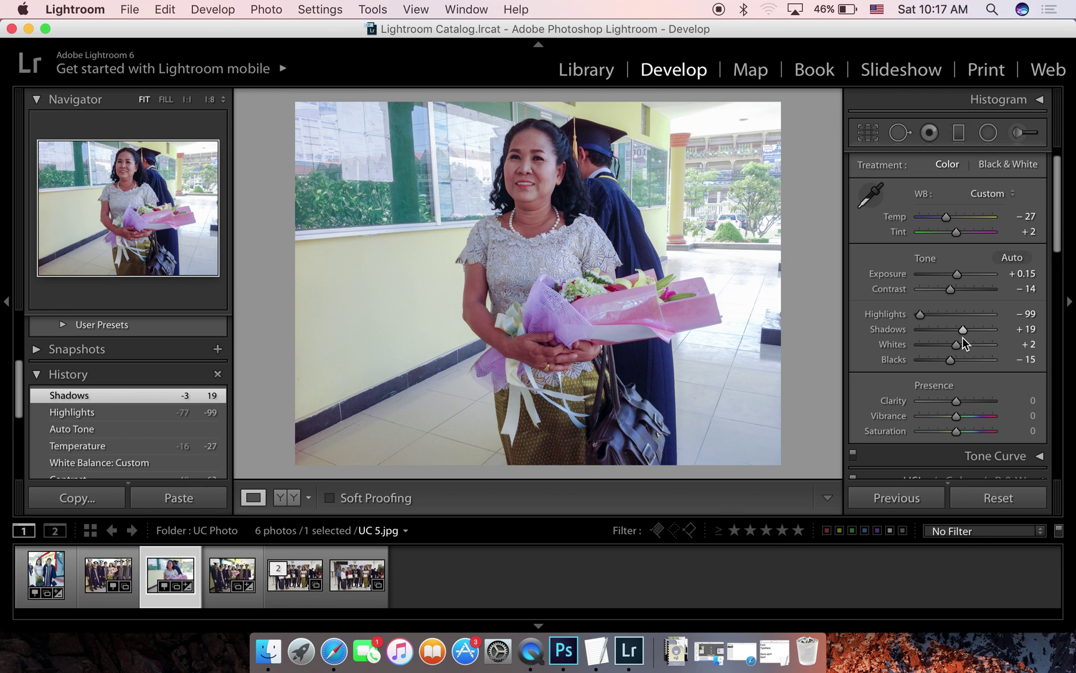
scroll(964, 339, "down", 3)
scroll(915, 291, "down", 3)
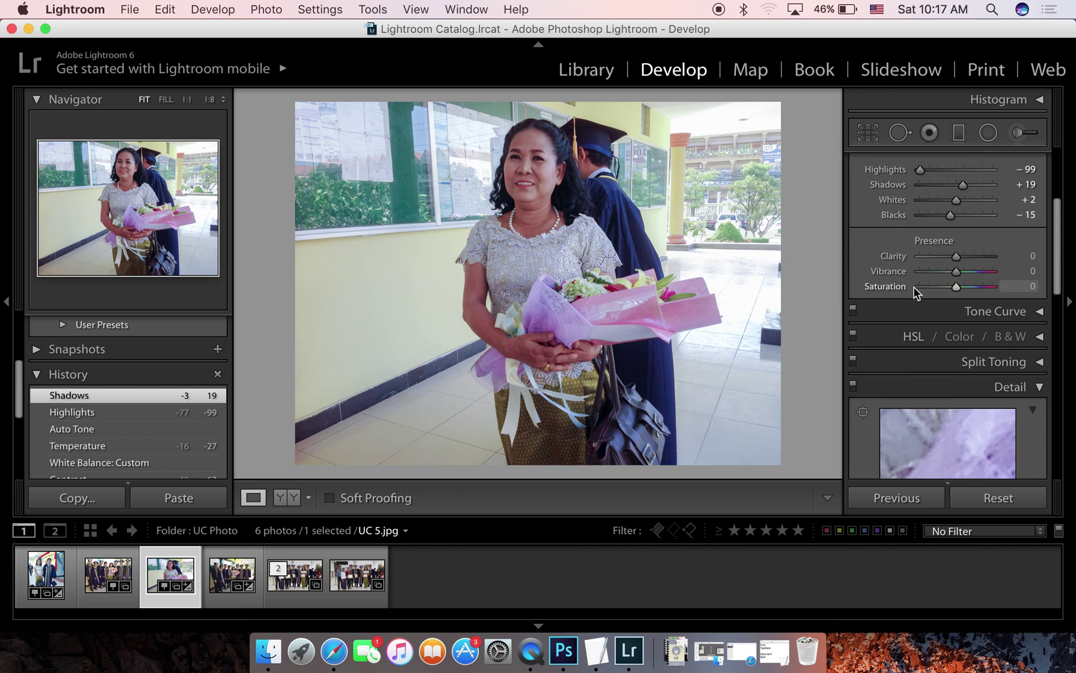
scroll(915, 292, "down", 1)
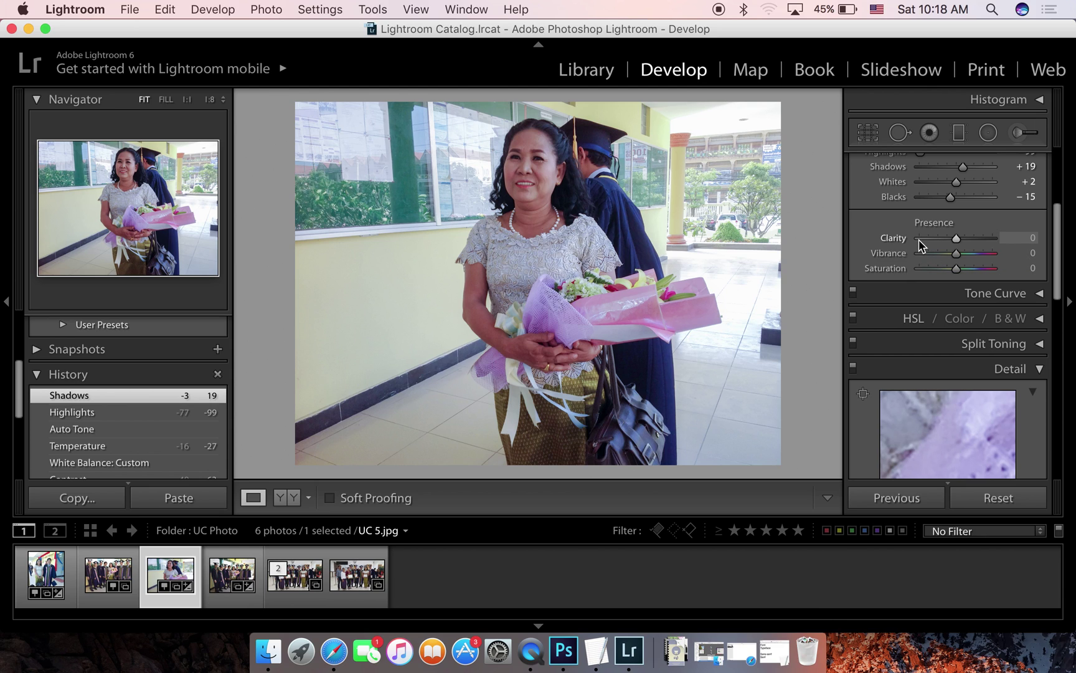
scroll(916, 243, "down", 3)
scroll(920, 233, "down", 1)
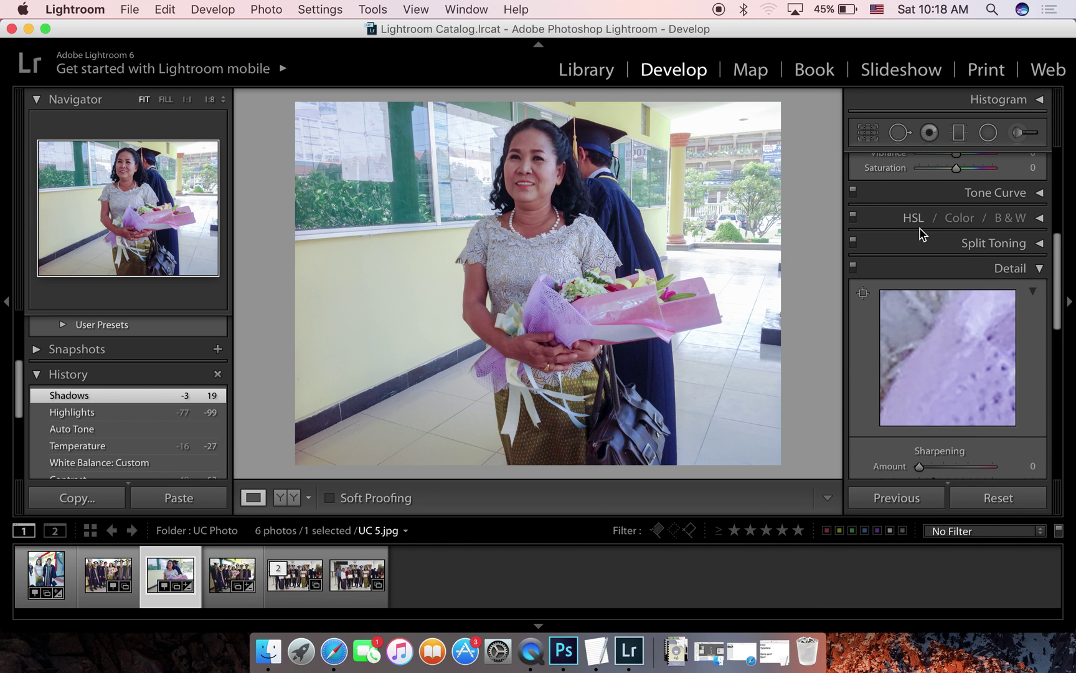
scroll(920, 233, "up", 3)
scroll(920, 233, "up", 5)
scroll(920, 233, "up", 2)
scroll(920, 233, "up", 1)
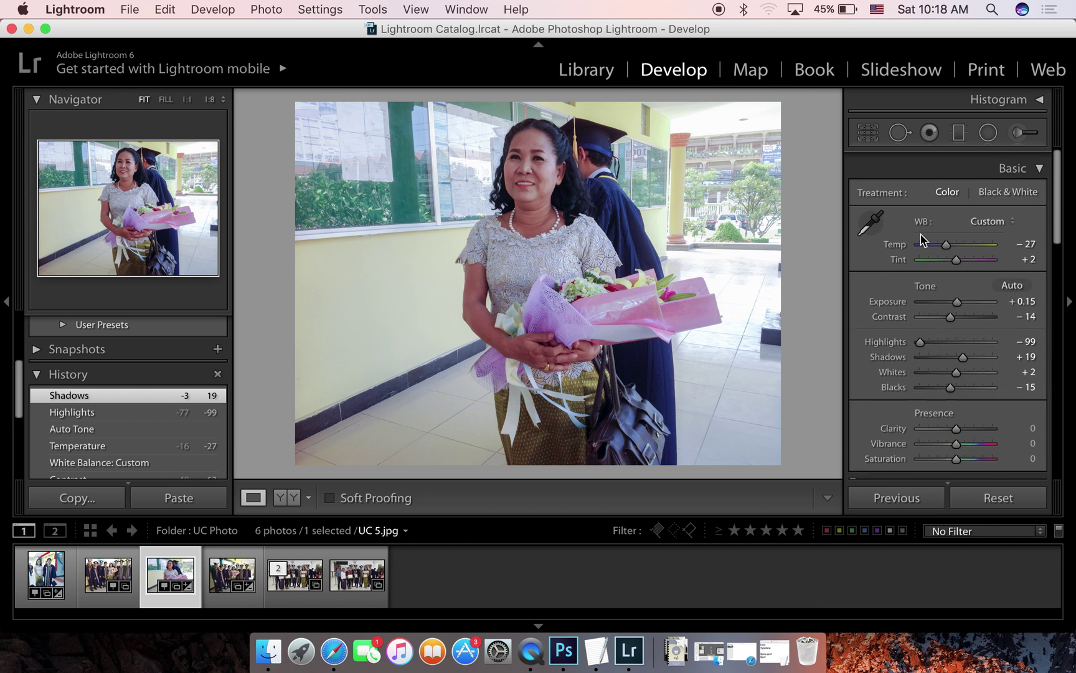
scroll(920, 233, "up", 1)
Collapse the Basic, Detail and Lens Corrections sections of the Develop panel.
left_click(1023, 160)
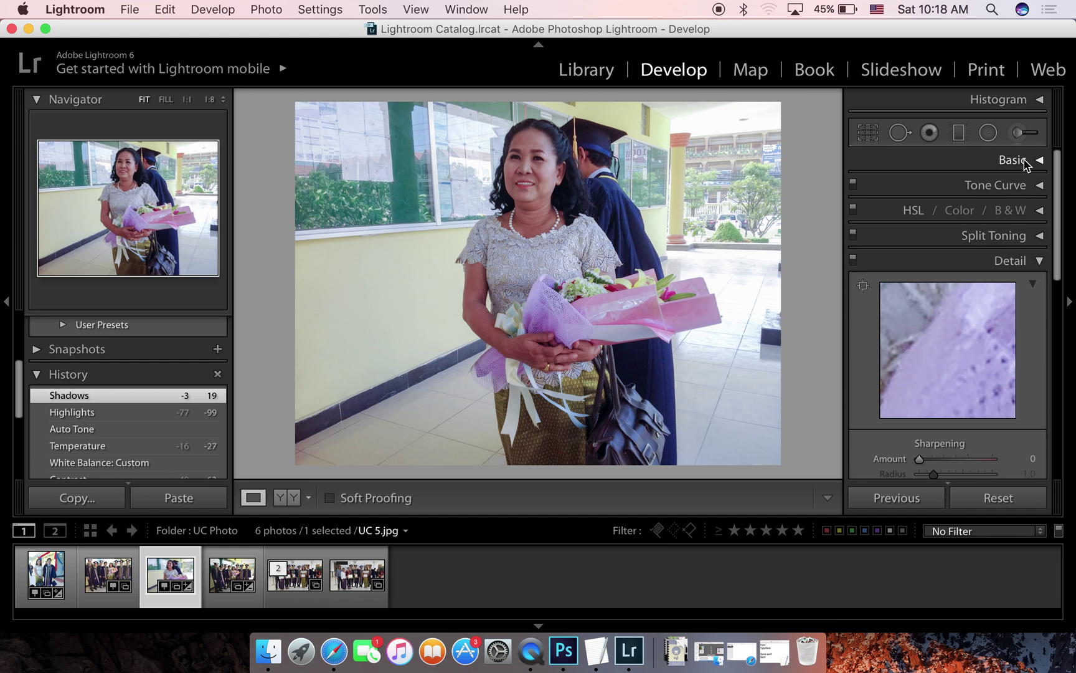
left_click(1025, 261)
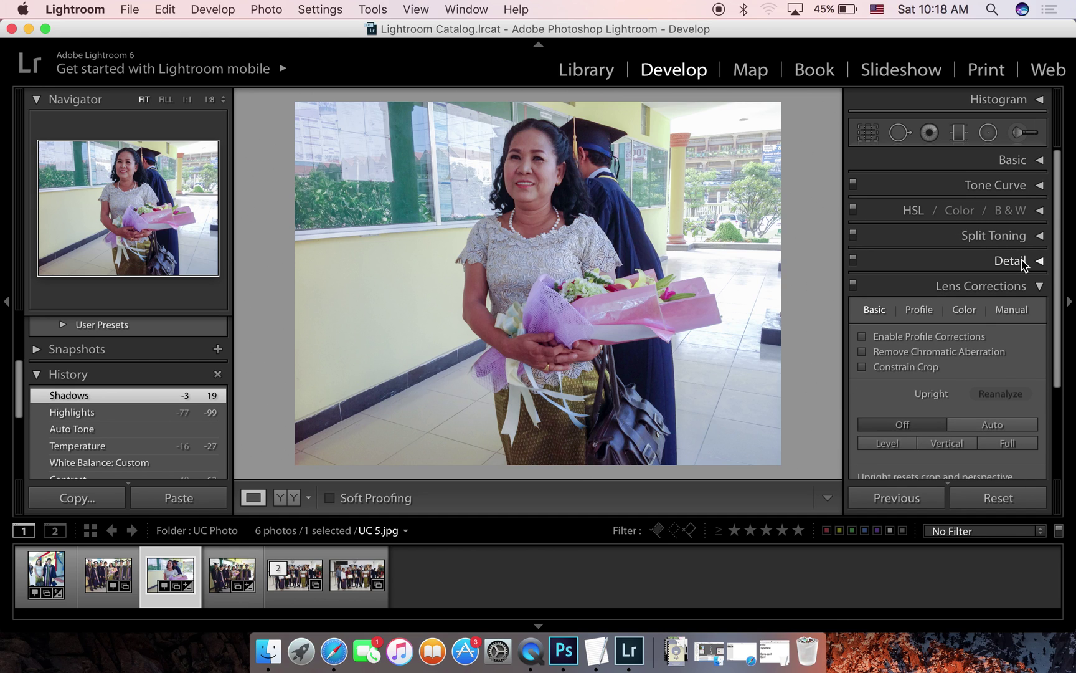
left_click(1025, 287)
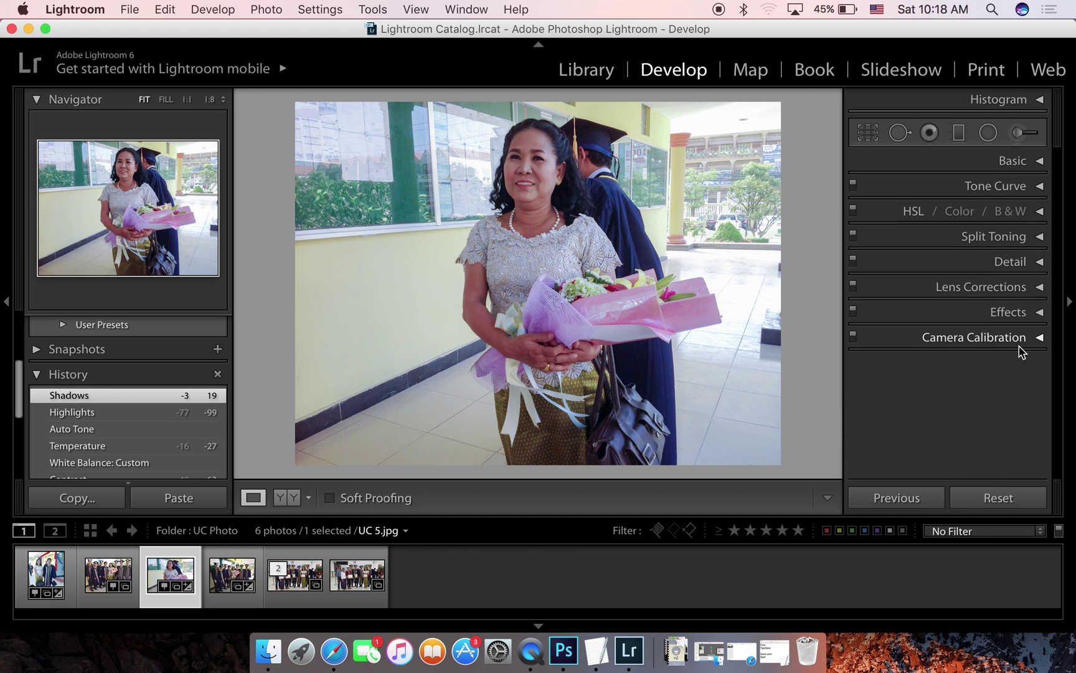